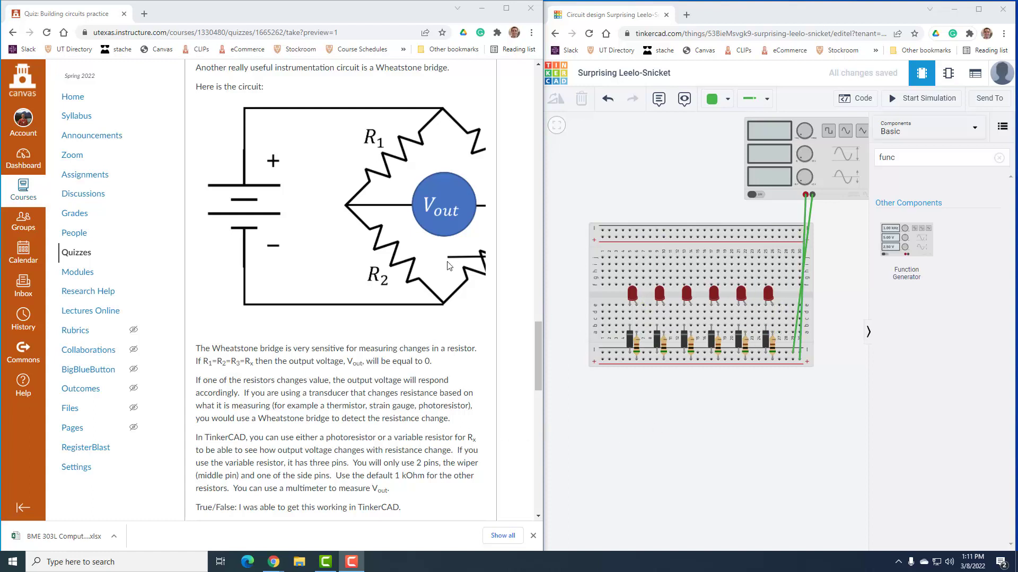
Step: Bring the Canvas quiz window forward and dismiss its downloaded-files bar
click(253, 475)
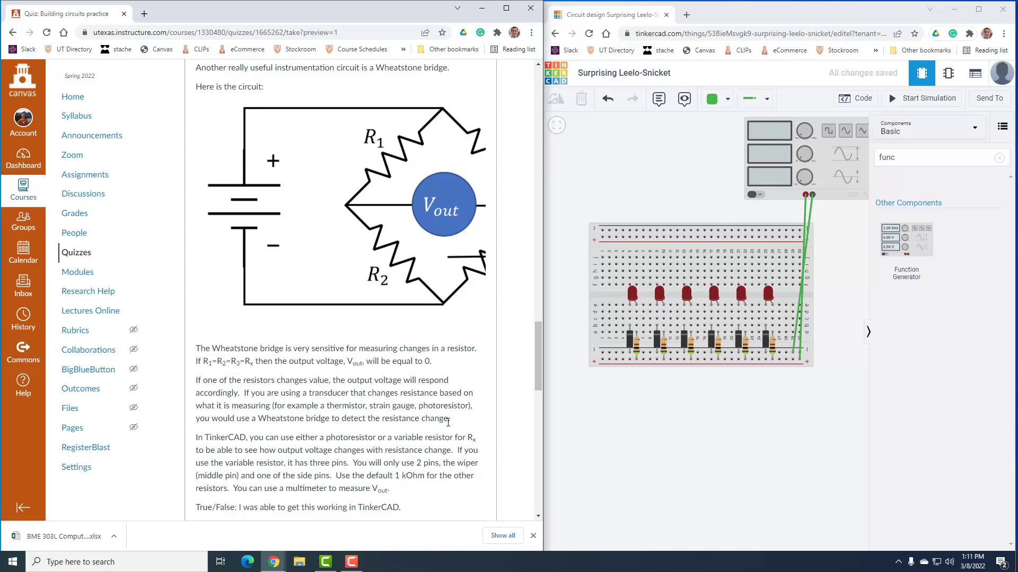
scroll(447, 422, up, 2)
scroll(316, 462, down, 2)
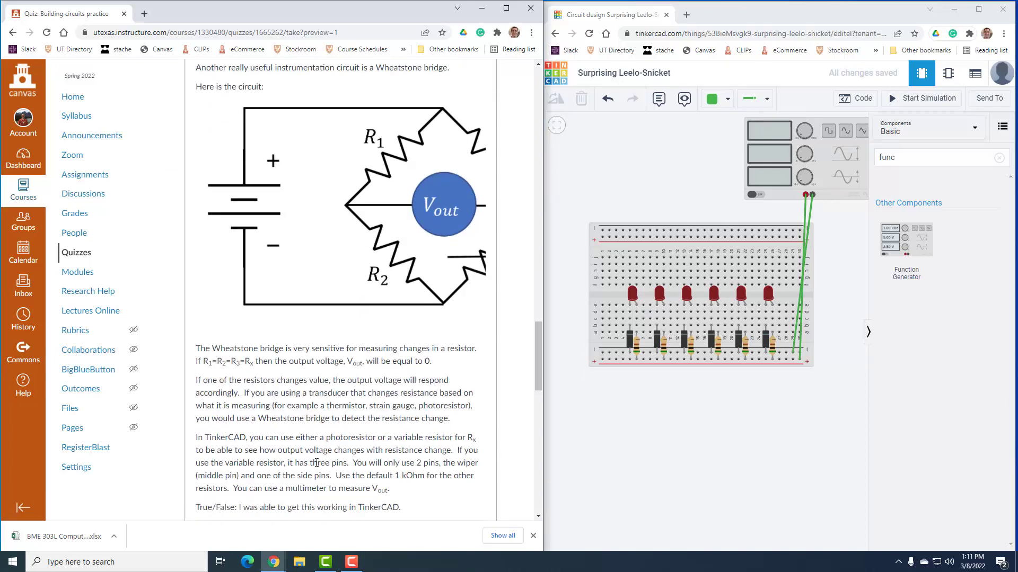
click(533, 536)
drag(416, 527, 470, 530)
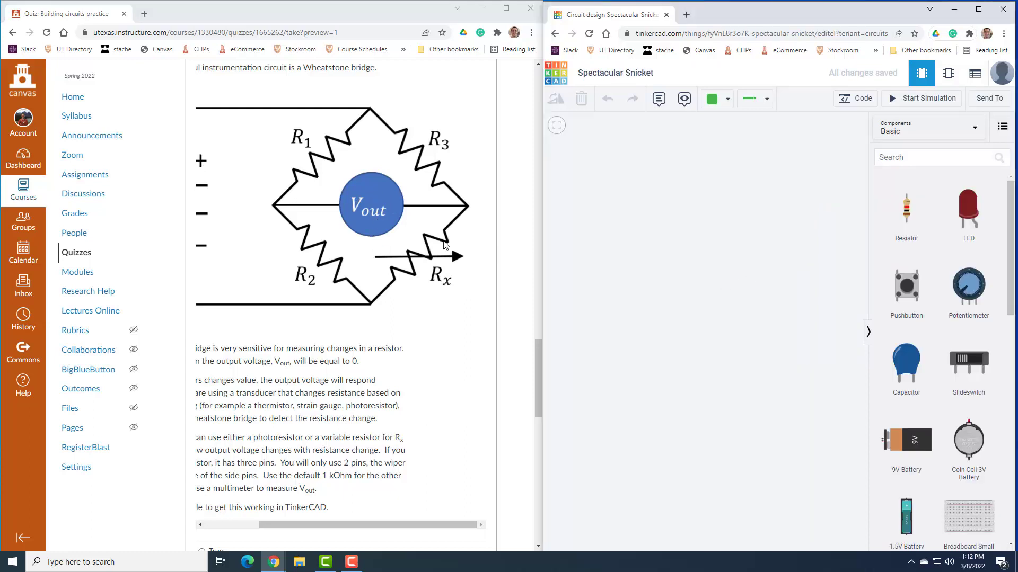
Step: Place a small breadboard with a 9V battery beside it
drag(971, 510, 687, 273)
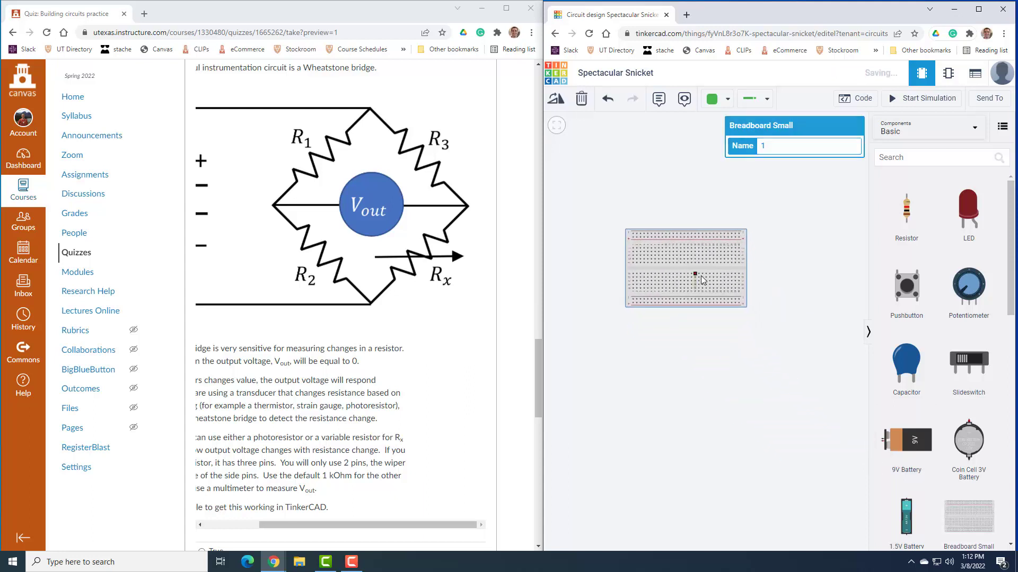
scroll(701, 280, up, 5)
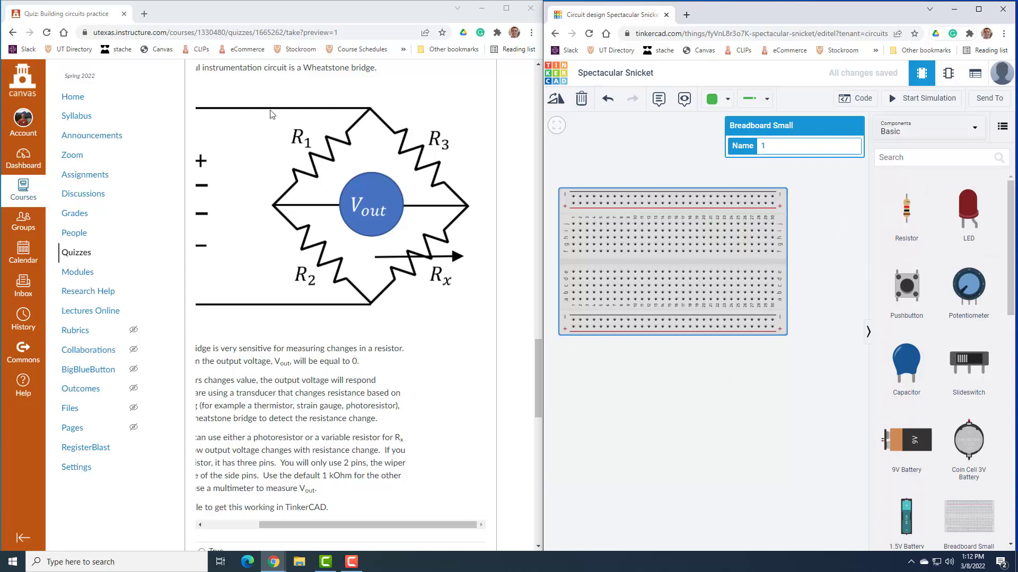
mouse_move(458, 529)
mouse_down()
mouse_move(405, 528)
mouse_move(415, 525)
mouse_up()
drag(914, 439, 788, 356)
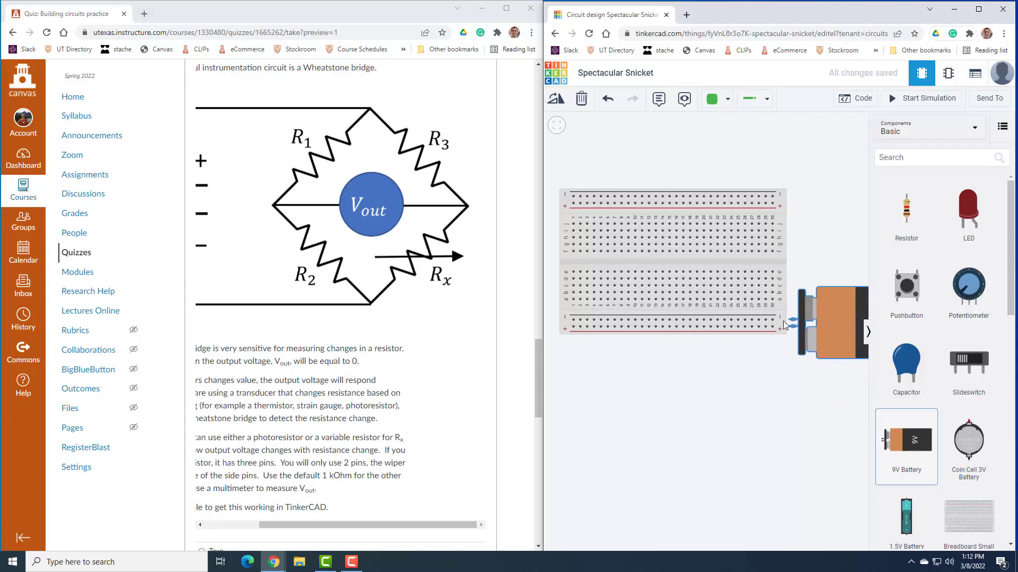
click(787, 404)
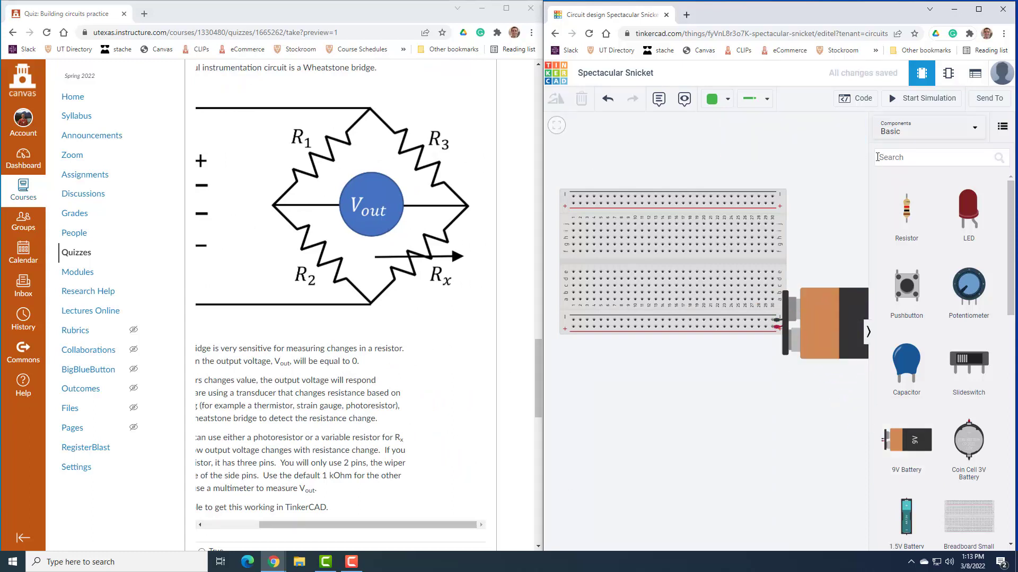
Step: Find the multimeter with a 'multi' search and place it above the breadboard
click(901, 159)
text(multi)
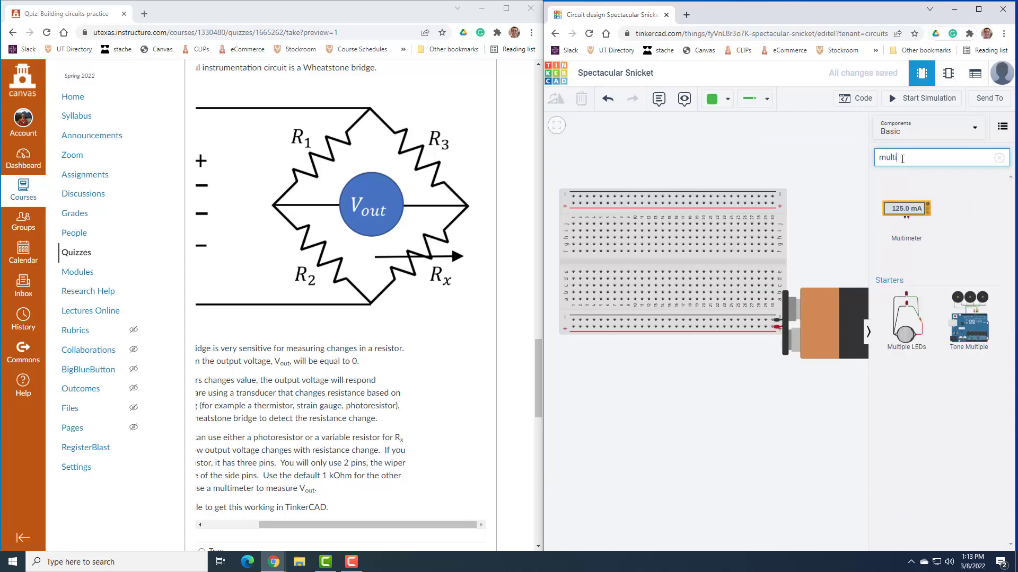
drag(913, 225, 801, 173)
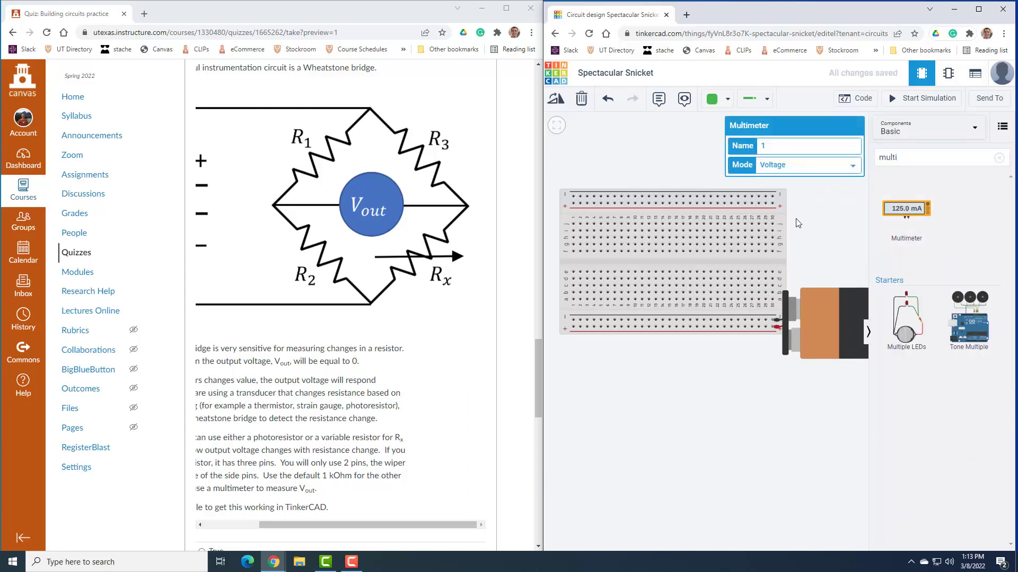
click(679, 162)
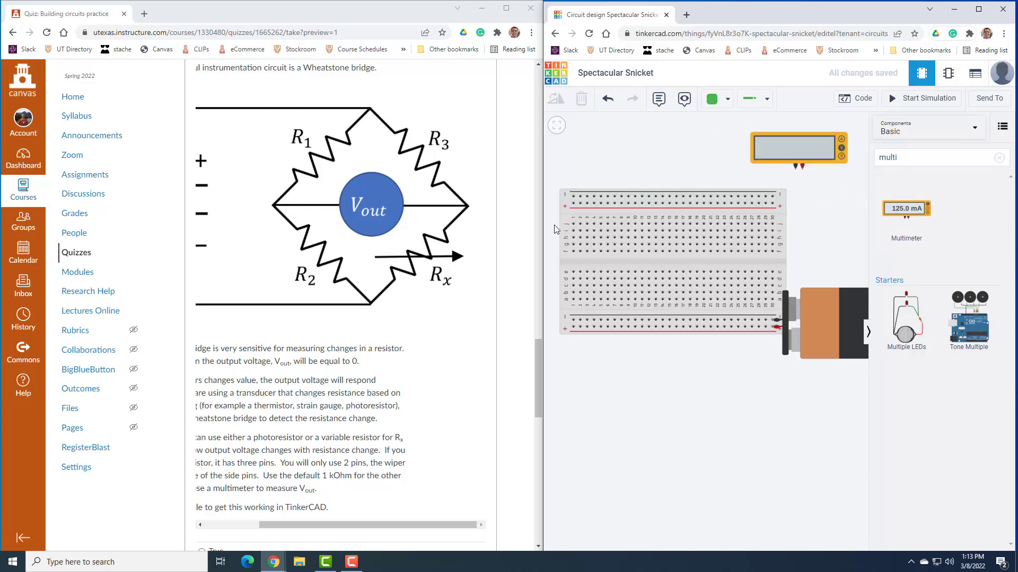
Step: Search 'resi' and place three resistors and a 250 kΩ potentiometer on the breadboard
click(924, 155)
double_click(921, 156)
text(resi)
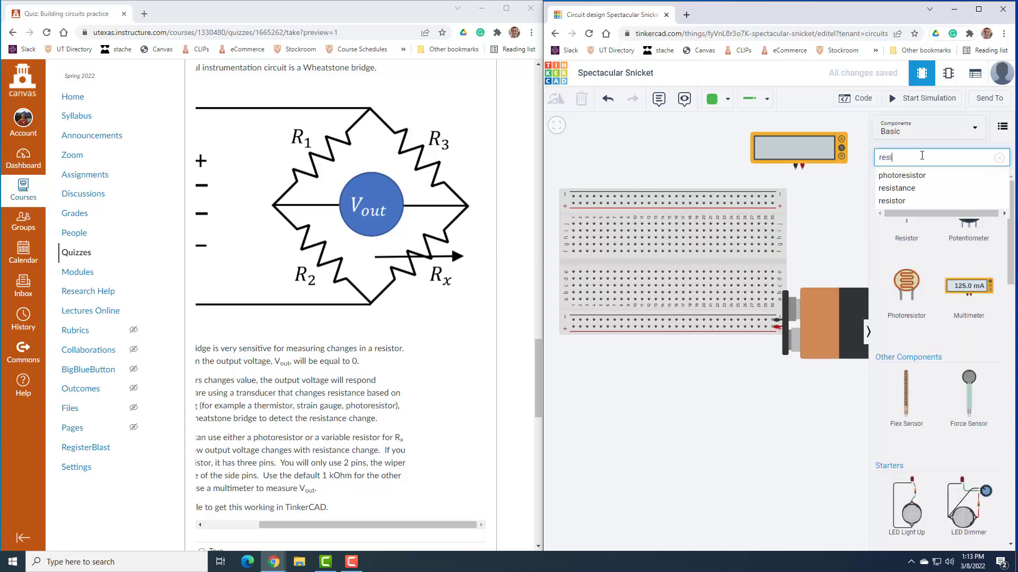
drag(906, 213, 782, 252)
drag(649, 283, 635, 289)
drag(907, 213, 689, 250)
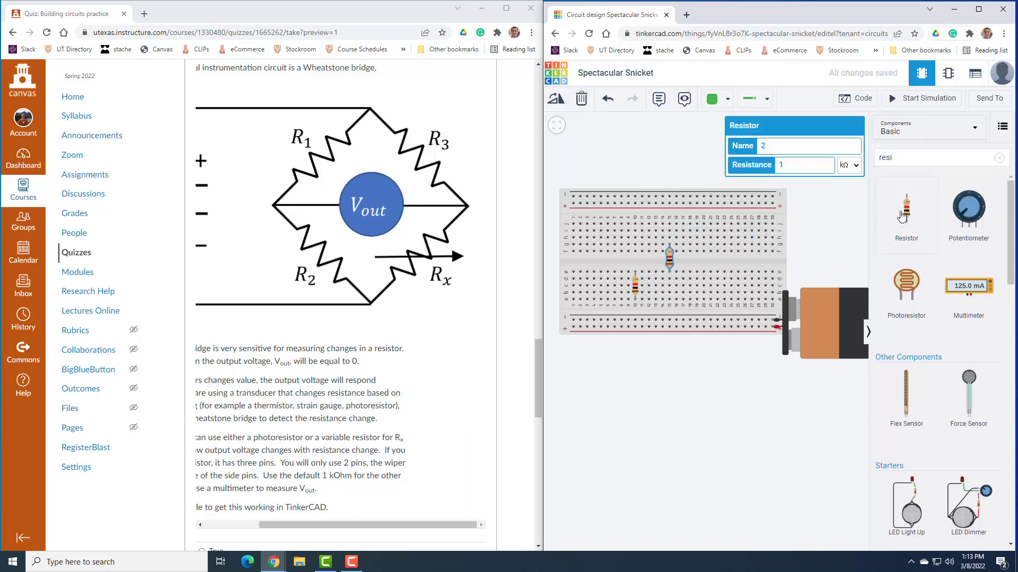
drag(906, 213, 702, 291)
click(703, 290)
mouse_move(971, 228)
mouse_down()
mouse_move(726, 246)
mouse_move(689, 238)
mouse_up()
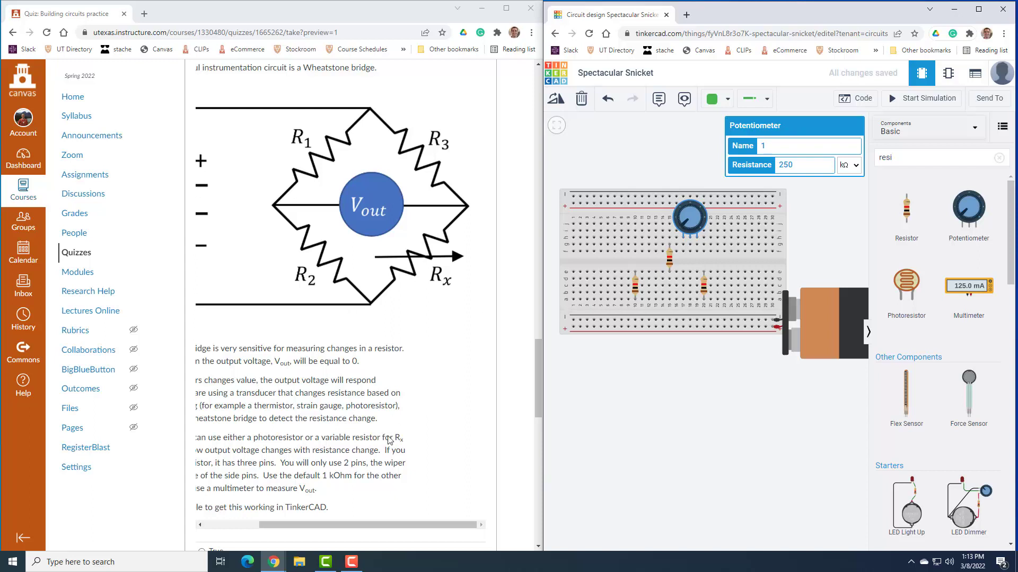
drag(382, 539, 317, 538)
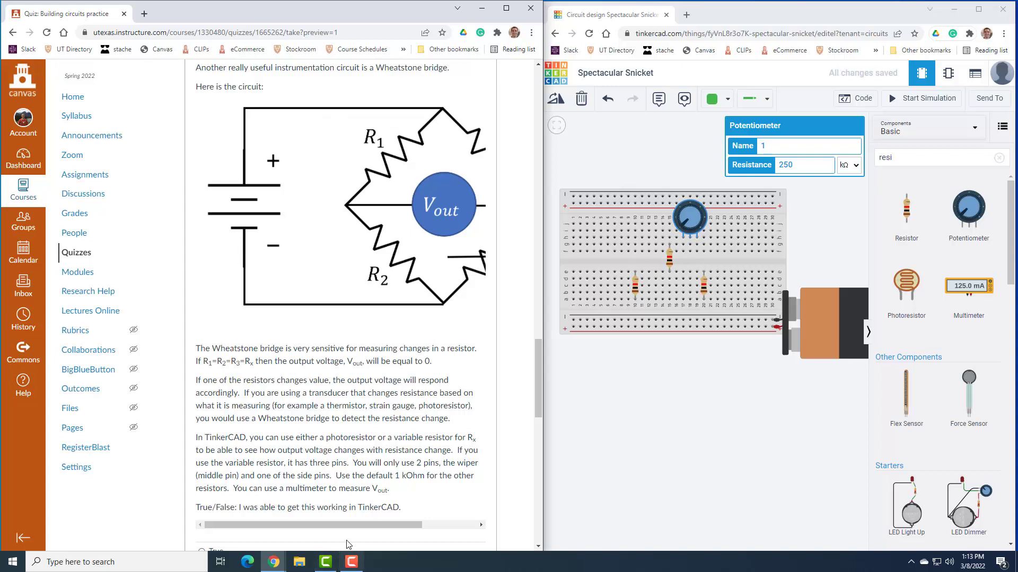
drag(353, 525, 403, 525)
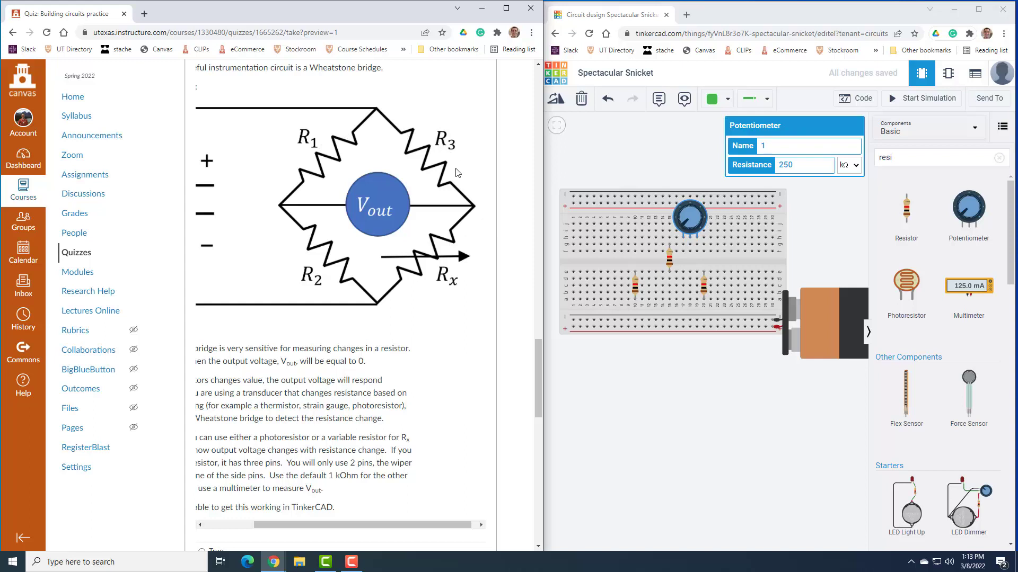
Step: Name the lower-left resistor R1
click(635, 292)
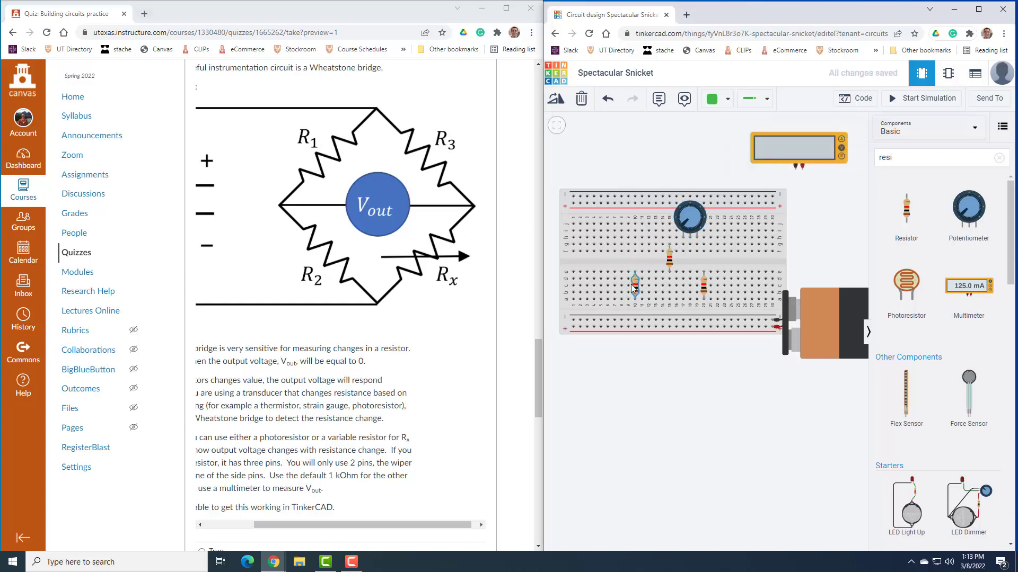
click(635, 287)
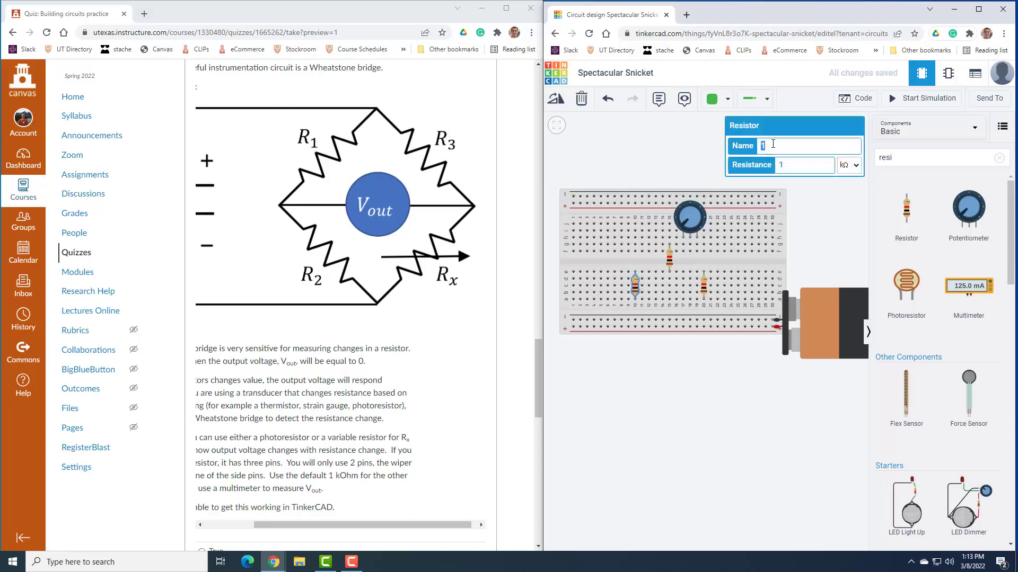
text(R1)
click(678, 409)
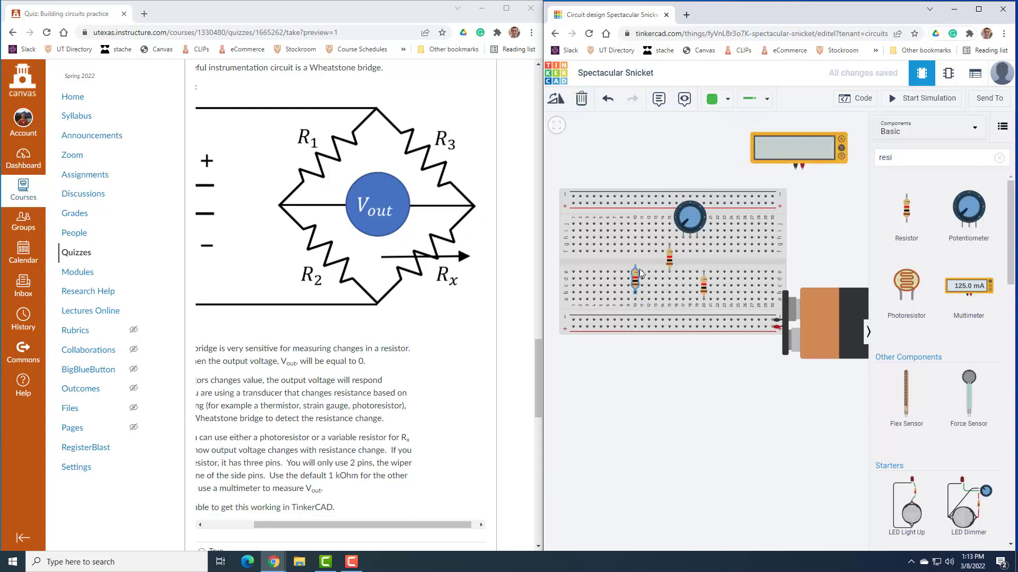
Step: Move two resistors up the breadboard, rotating the middle one to lie horizontally
drag(635, 280, 638, 261)
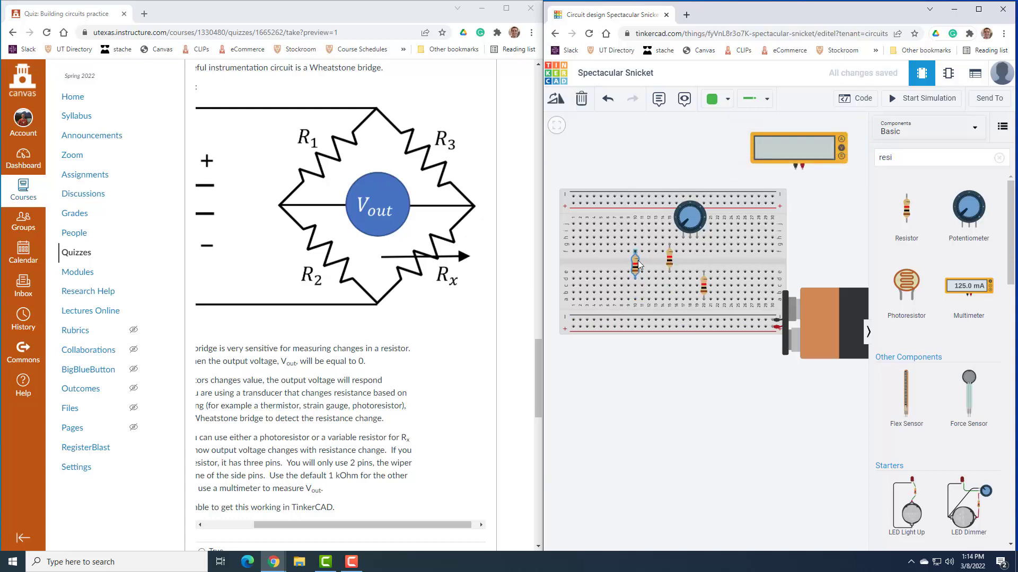
click(670, 258)
drag(670, 257, 651, 244)
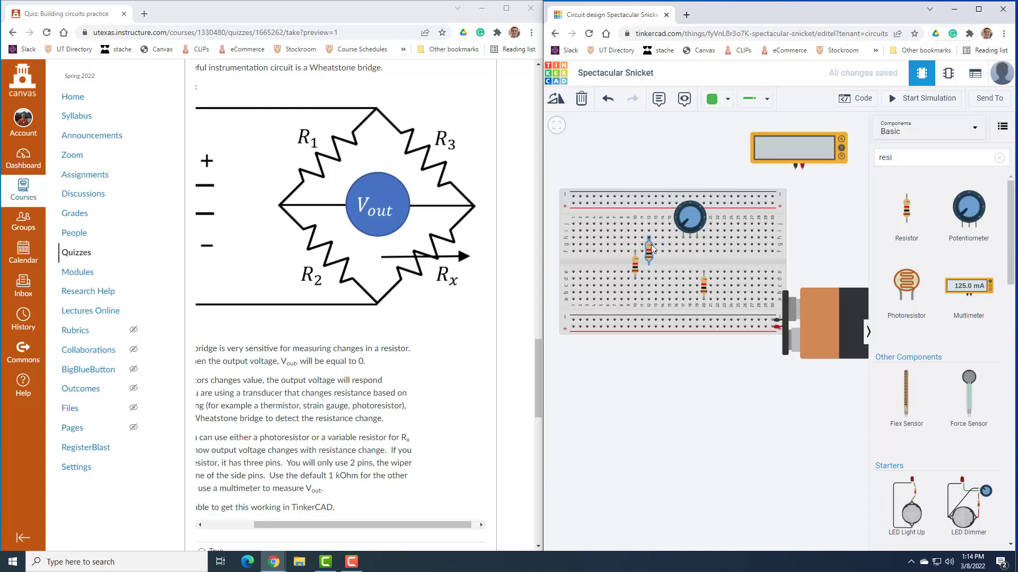
click(554, 98)
drag(644, 238, 656, 252)
click(651, 245)
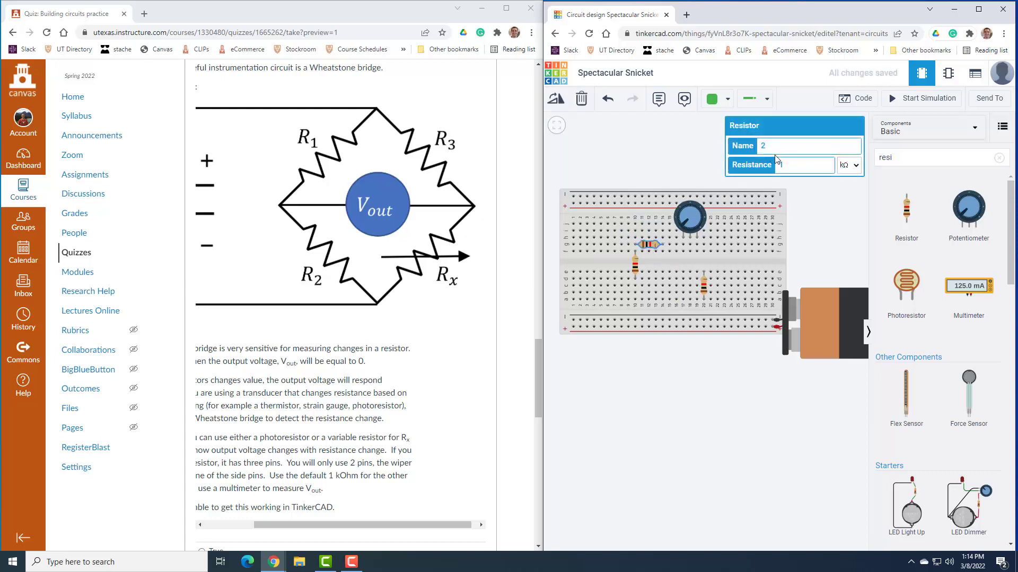
text(R1)
Step: Run a red wire from the bottom positive rail to the upper resistor
click(573, 328)
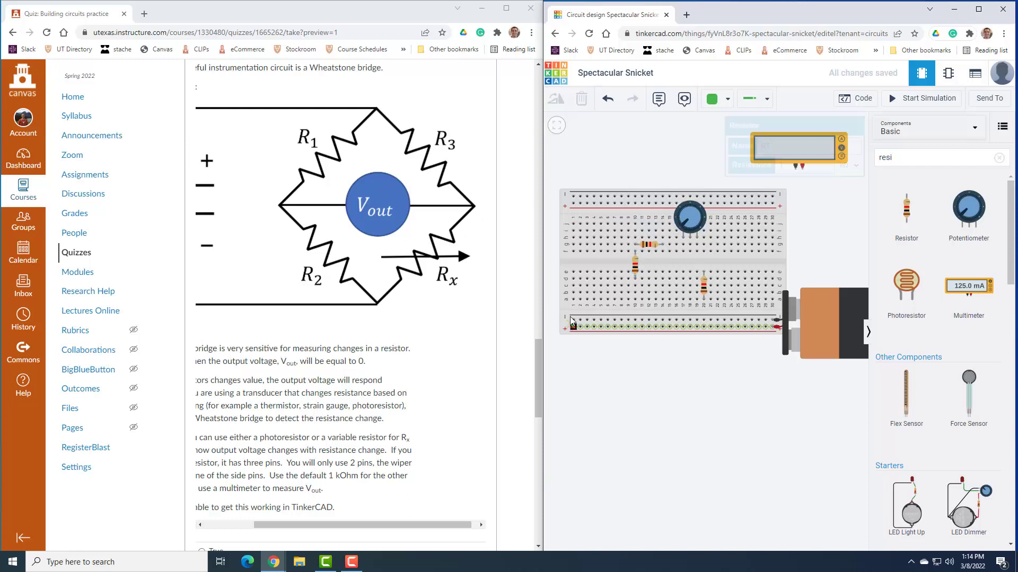
click(634, 232)
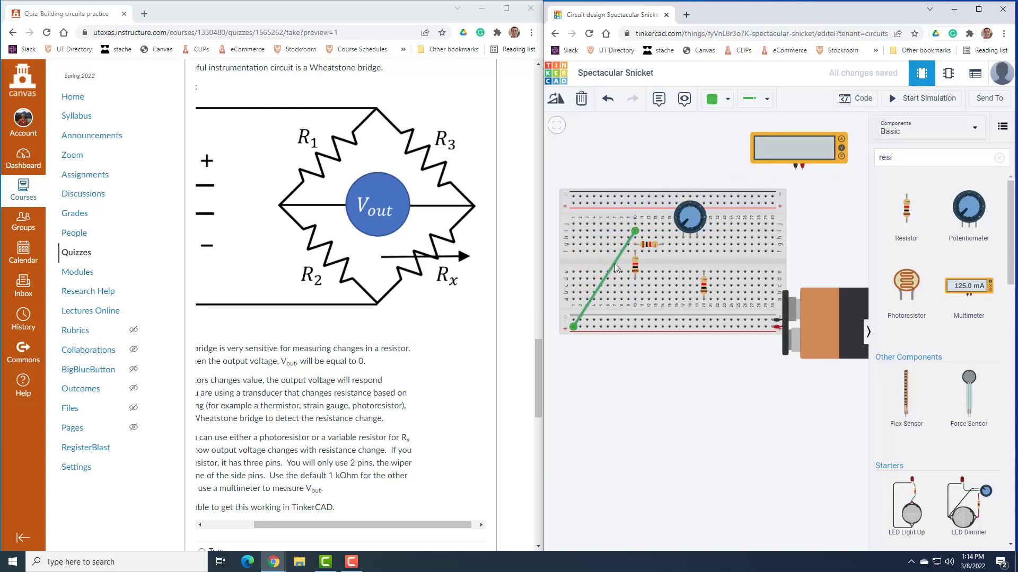
click(720, 98)
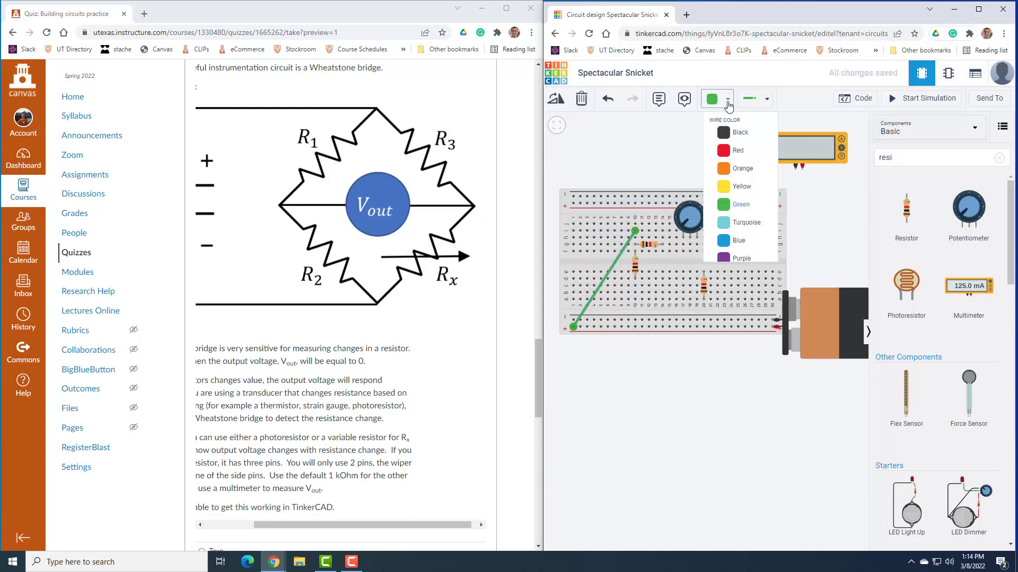
click(737, 149)
click(660, 173)
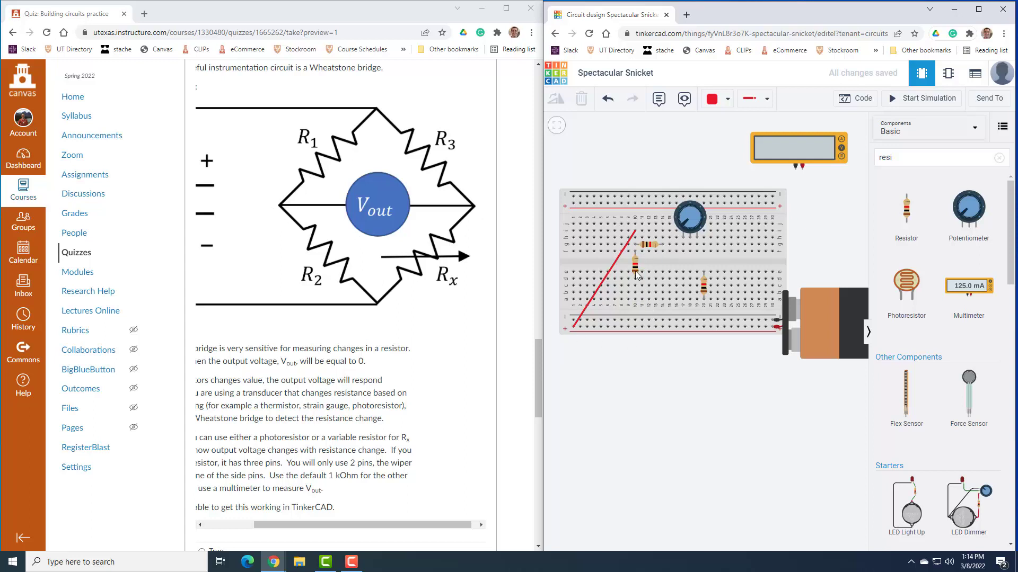
Step: Turn the lower resistor horizontal and shift it left and up one row
click(703, 286)
click(556, 99)
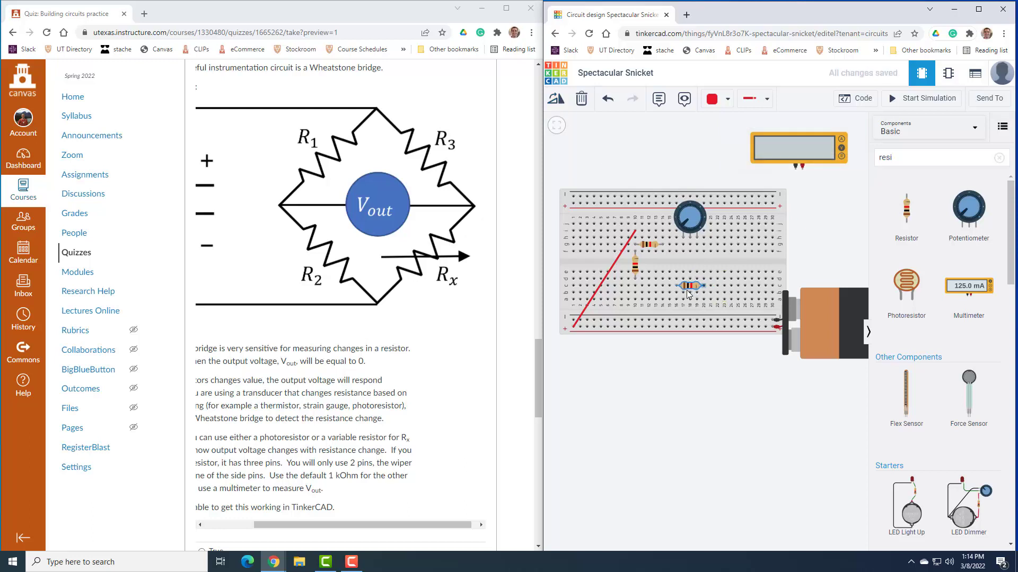
drag(686, 290, 654, 286)
click(662, 364)
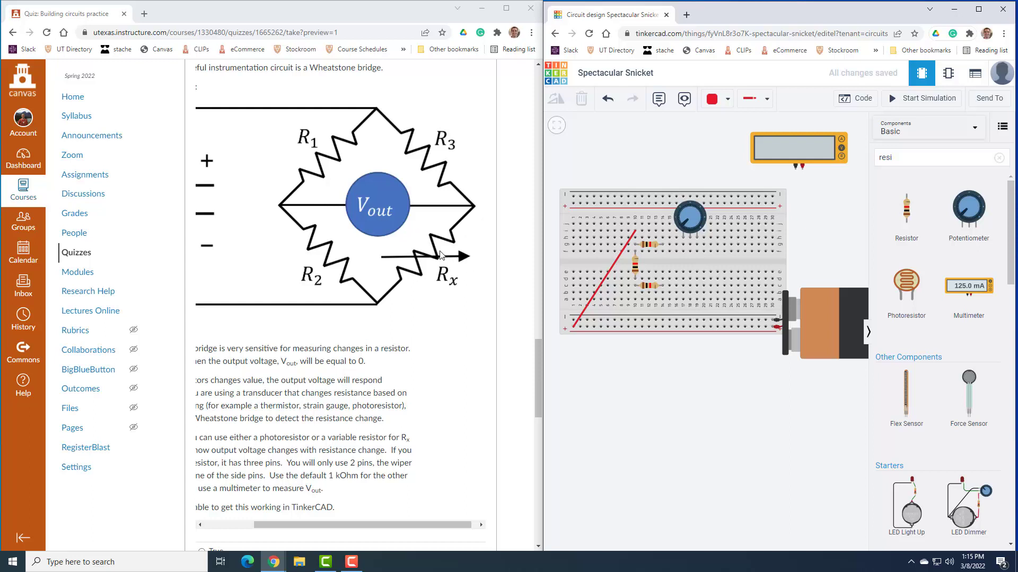
Step: Wire the multimeter's negative terminal to the lower resistor in turquoise; nudge the potentiometer left
click(795, 168)
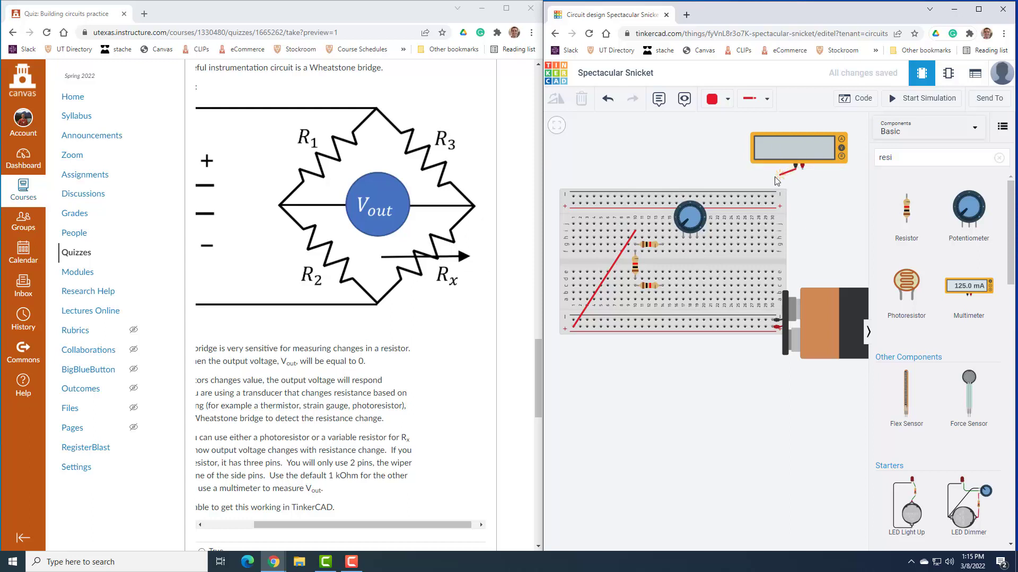
click(636, 300)
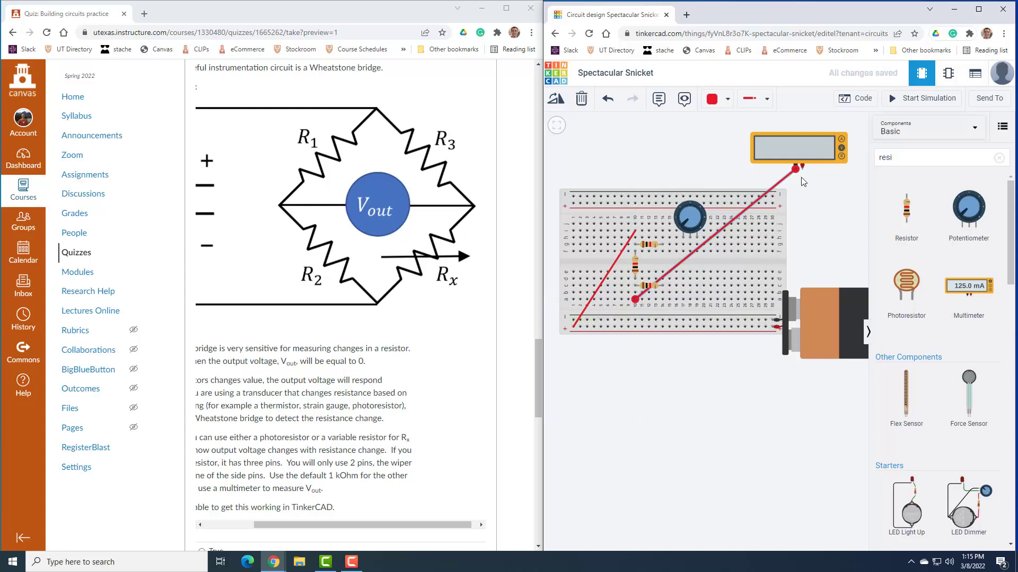
click(725, 101)
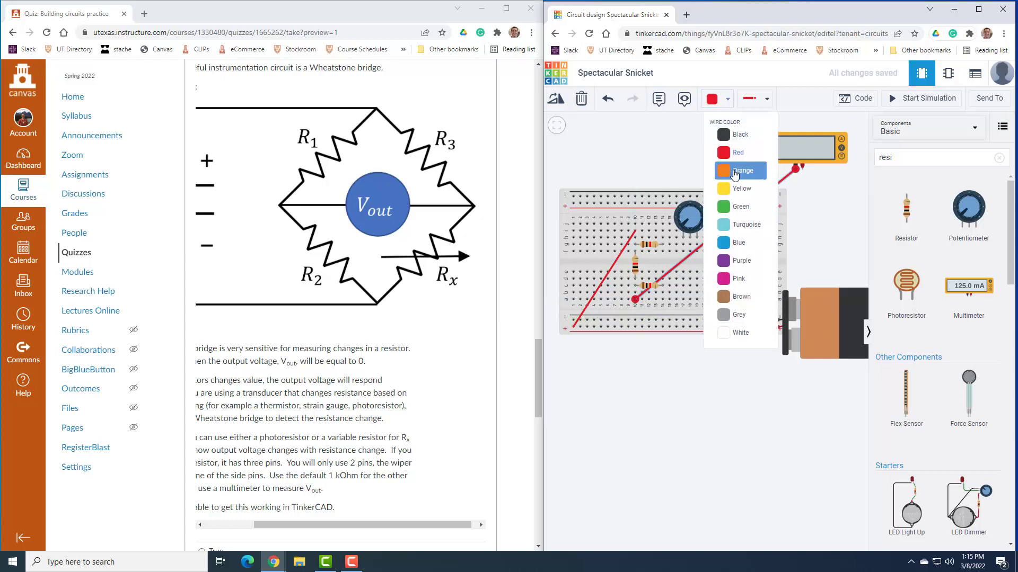
click(732, 230)
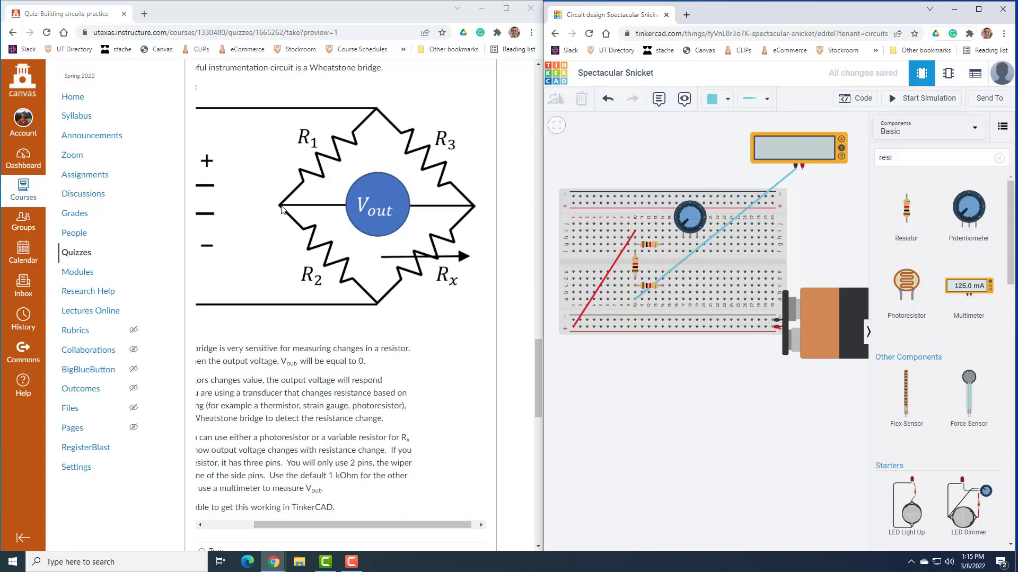
click(647, 288)
click(653, 287)
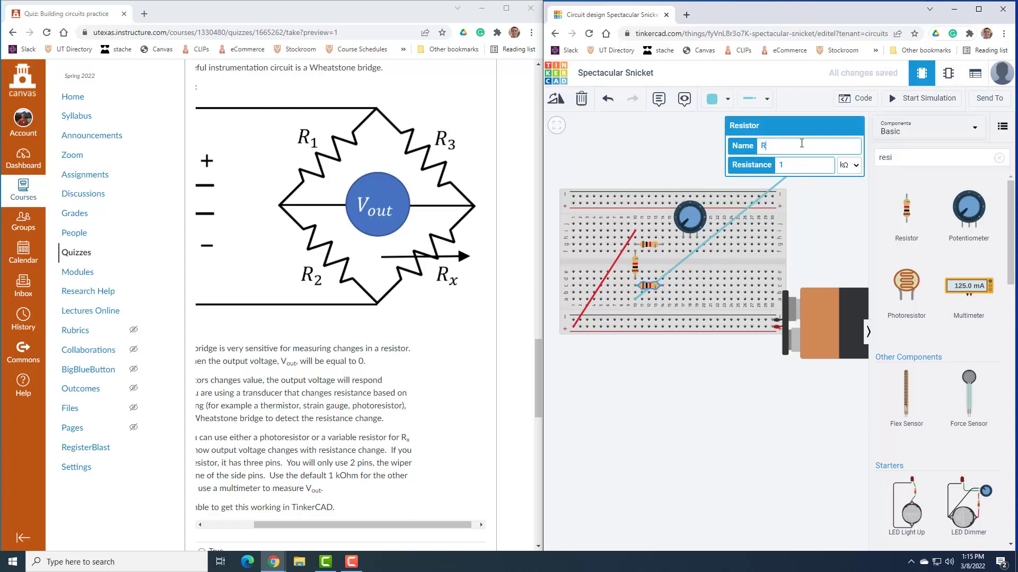
click(806, 227)
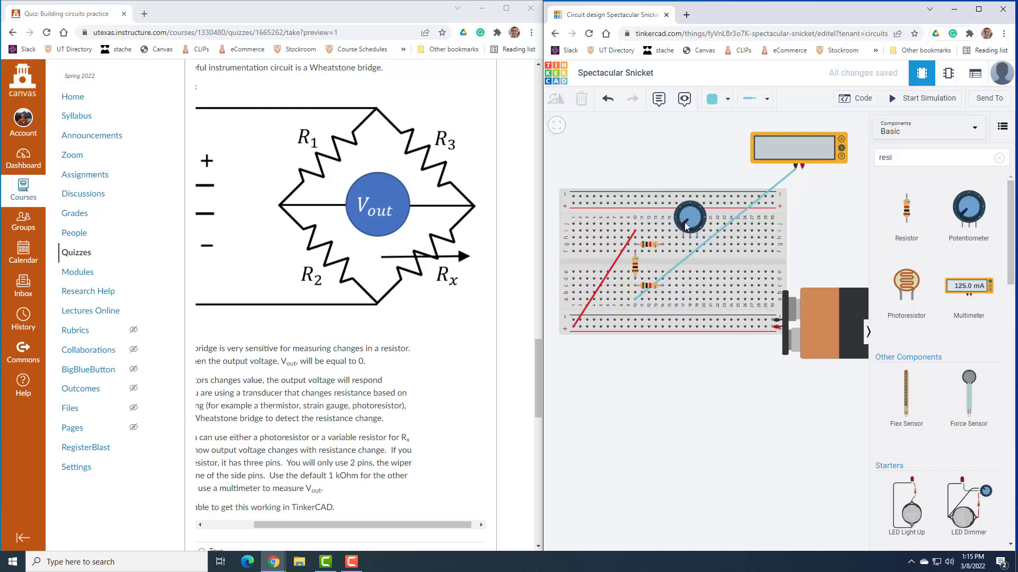
drag(686, 226, 665, 225)
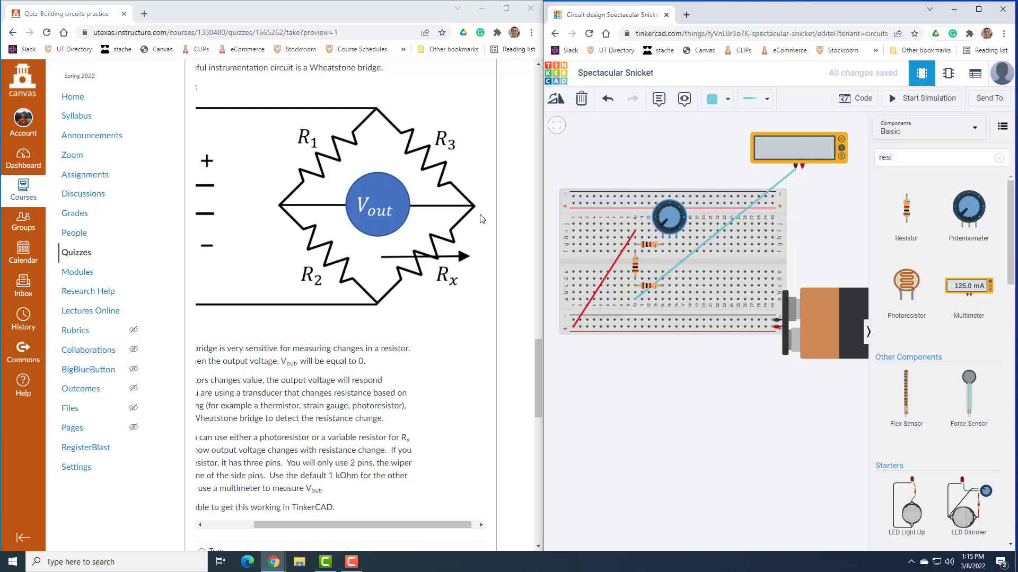
Step: Wire the multimeter's positive terminal beside R3 in blue, and confirm R3 is 1 kΩ
click(802, 165)
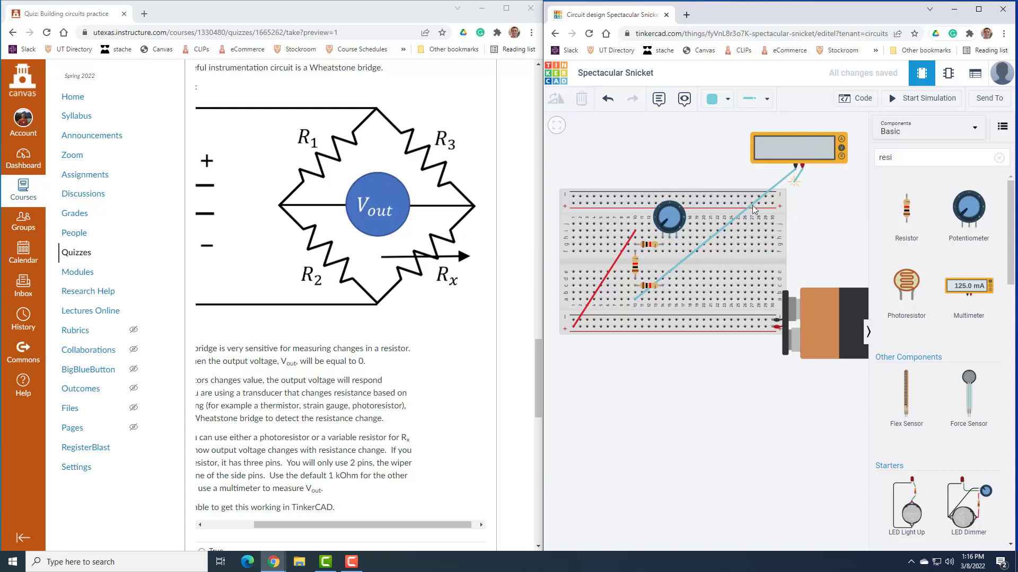
click(668, 250)
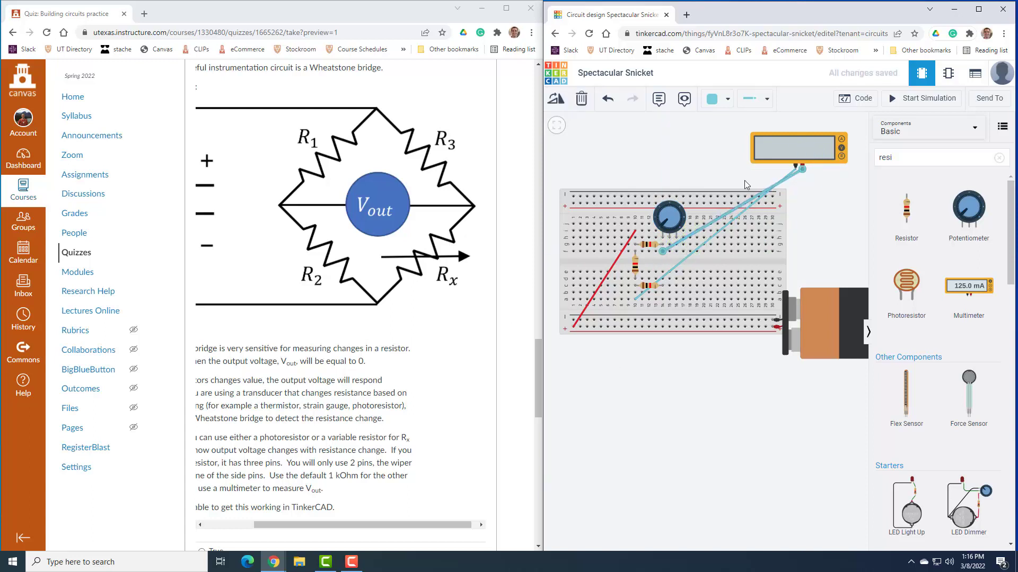
click(720, 99)
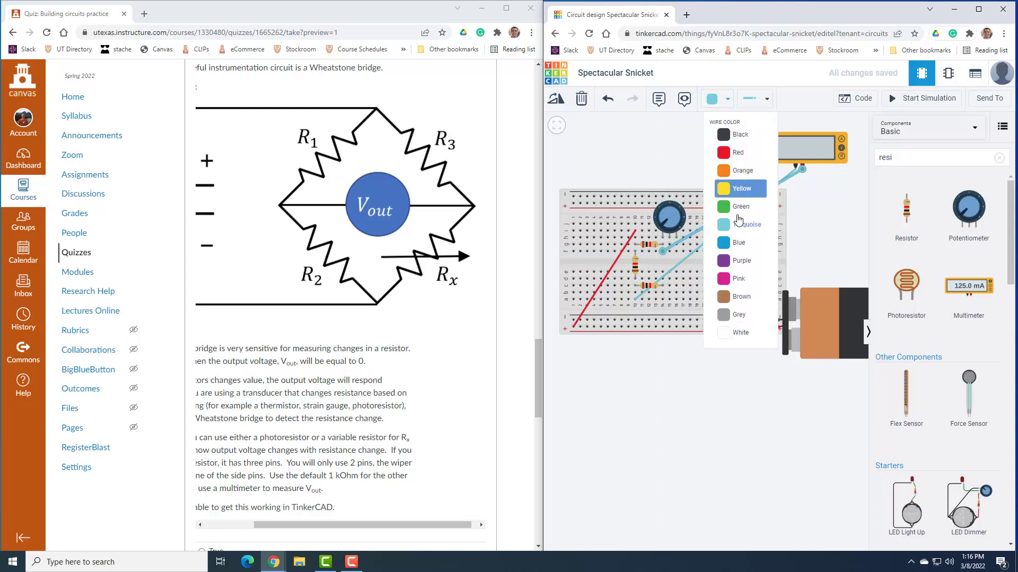
click(740, 243)
click(822, 224)
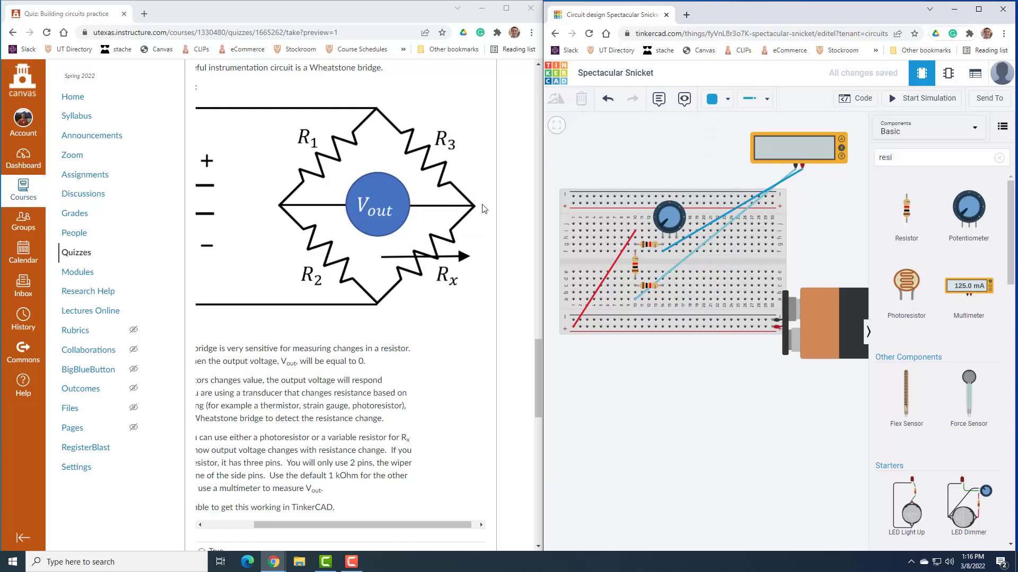
click(647, 245)
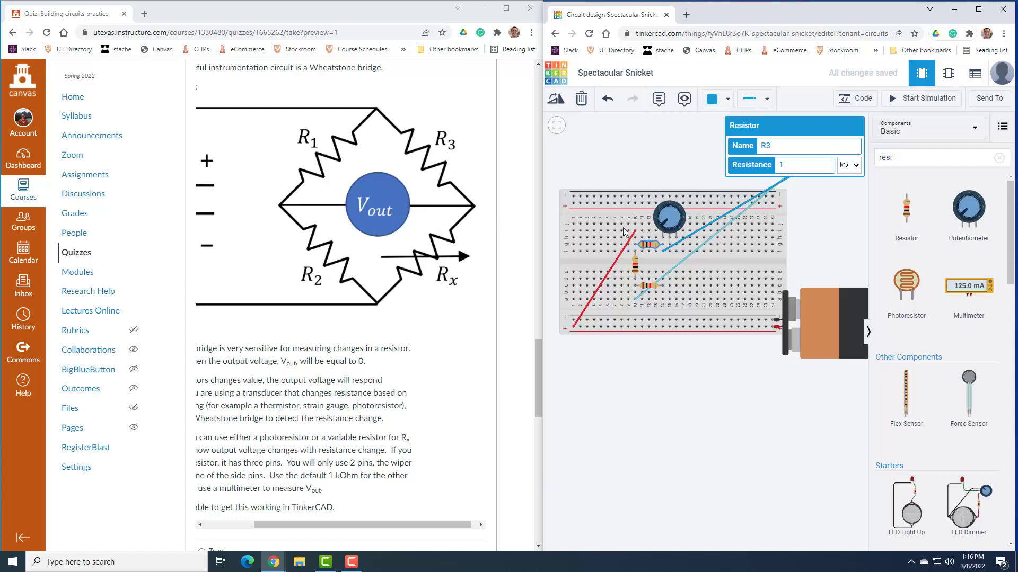
click(719, 376)
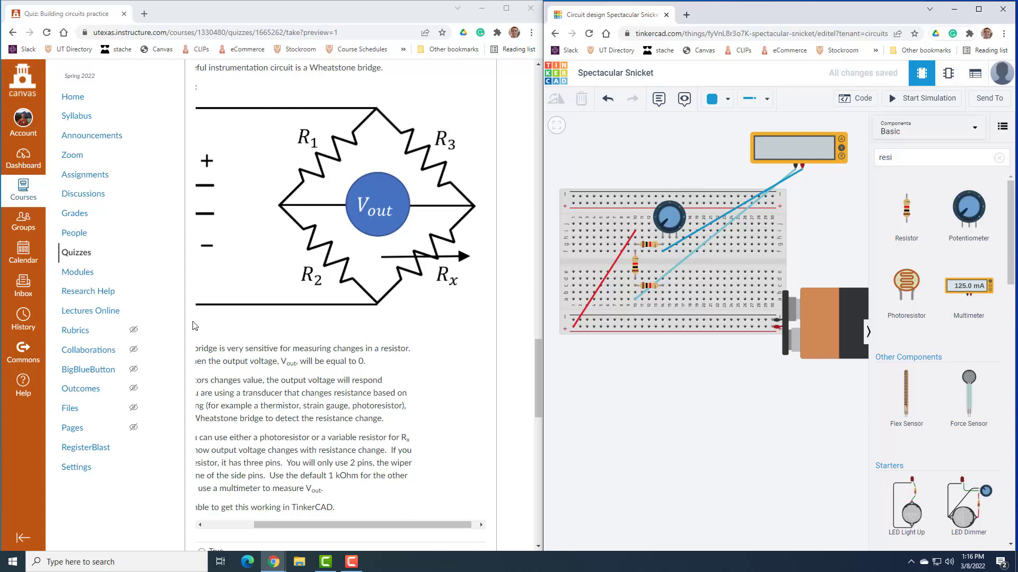
Step: Confirm the lower resistor is R2, then wire the potentiometer pin to it in grey
click(653, 291)
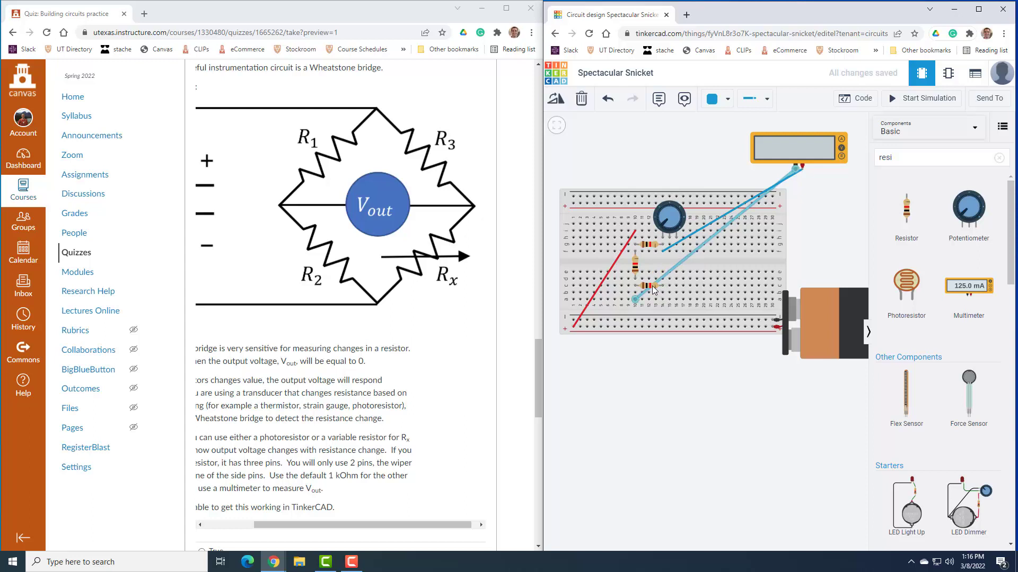
click(651, 288)
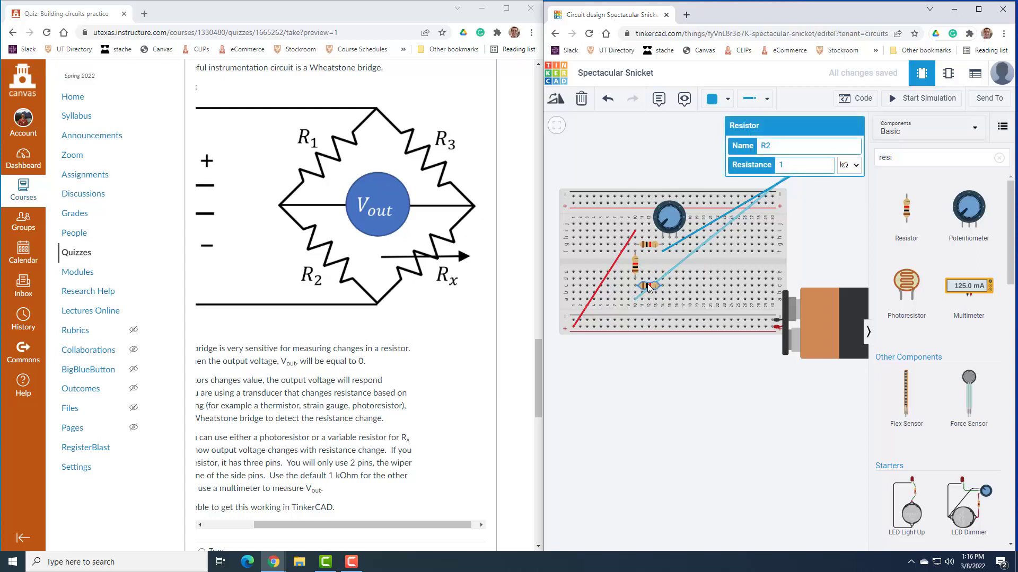
click(685, 357)
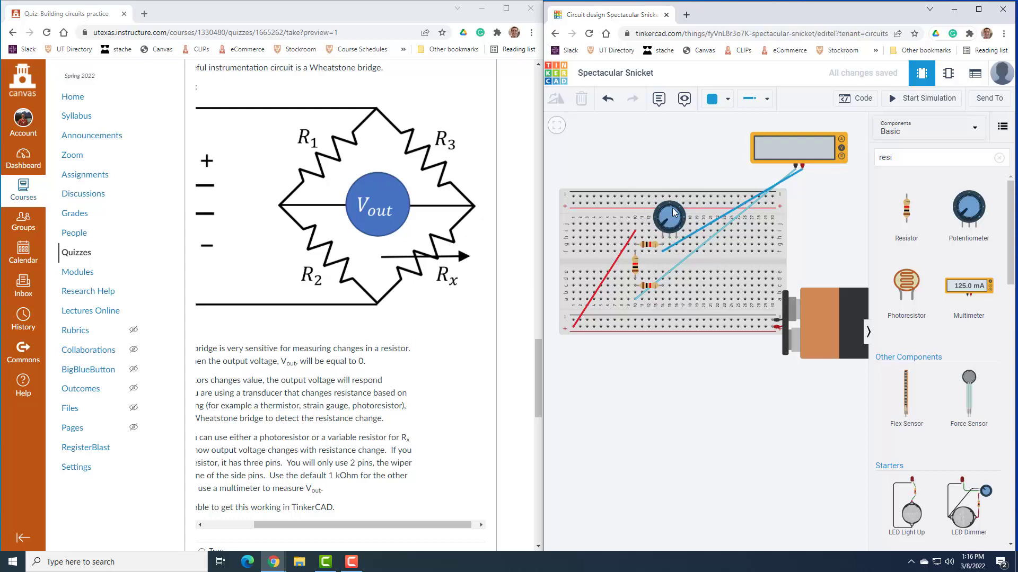
click(669, 252)
drag(662, 294, 664, 272)
click(727, 100)
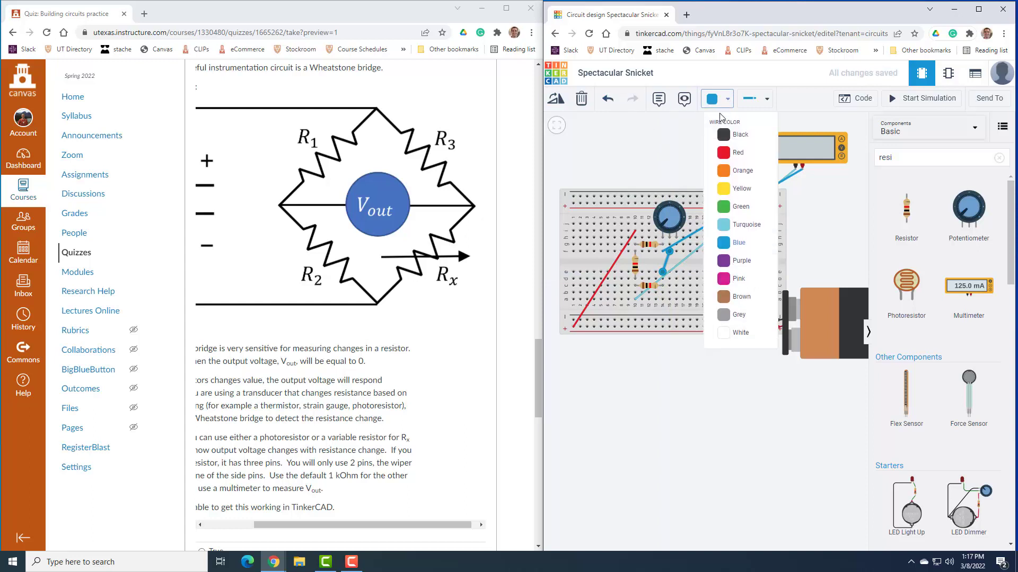
click(732, 316)
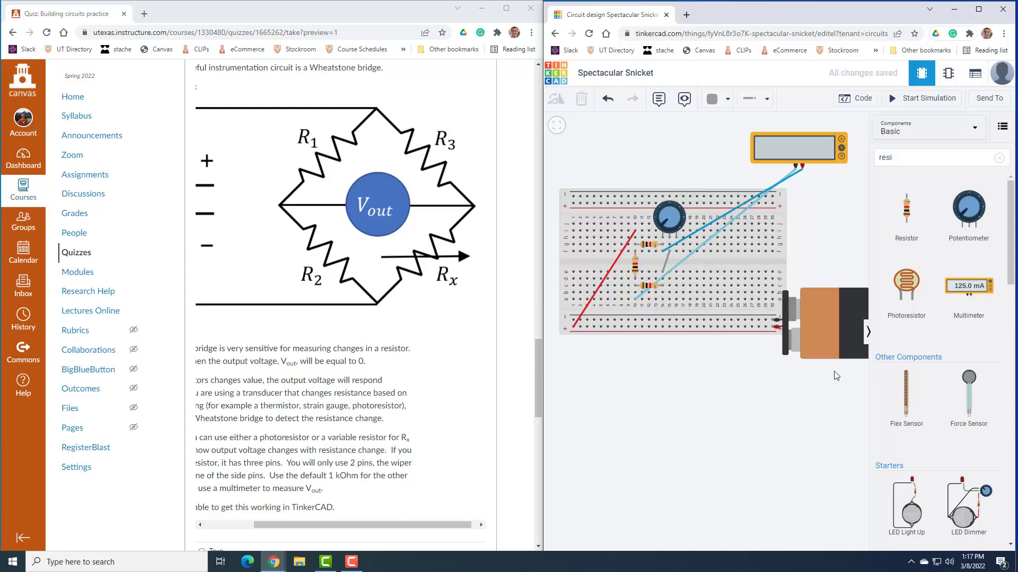
Step: Join the lower bridge row to the bottom rail with a black wire
click(663, 320)
click(664, 301)
click(726, 100)
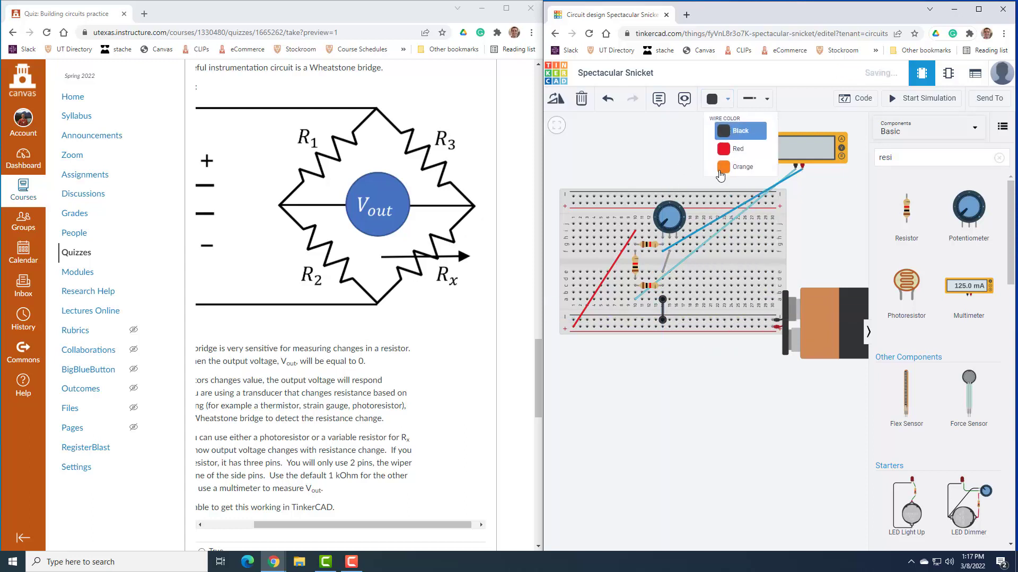
click(724, 134)
click(712, 404)
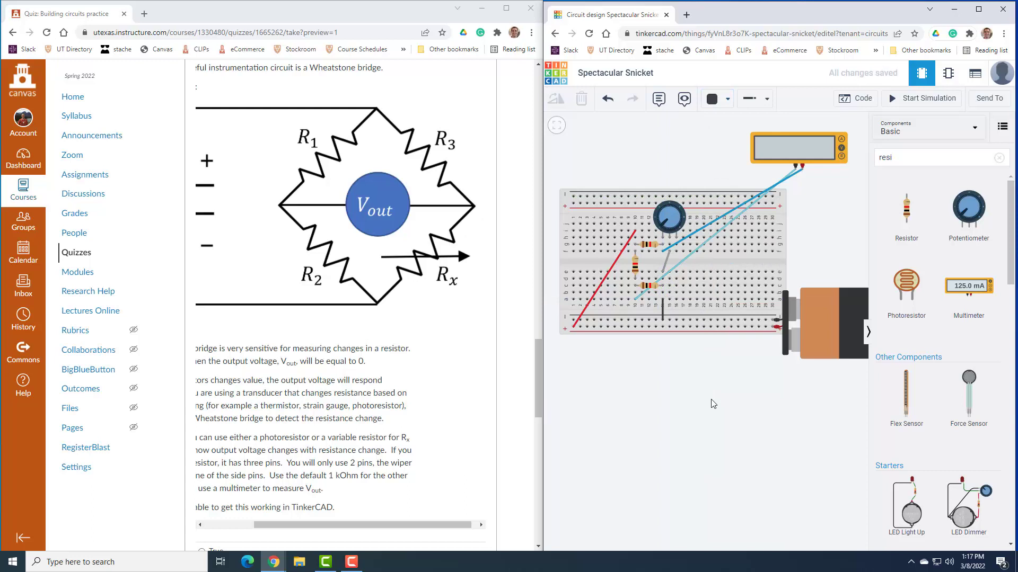
Step: Confirm the upper resistor is 1 kΩ and change the potentiometer from 250 to 2 kΩ
click(650, 245)
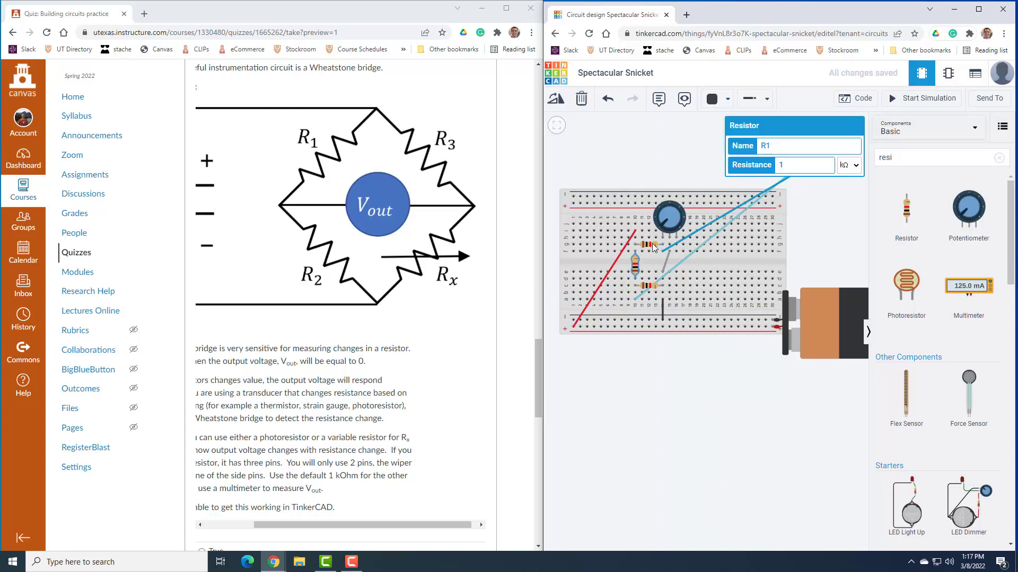
click(676, 221)
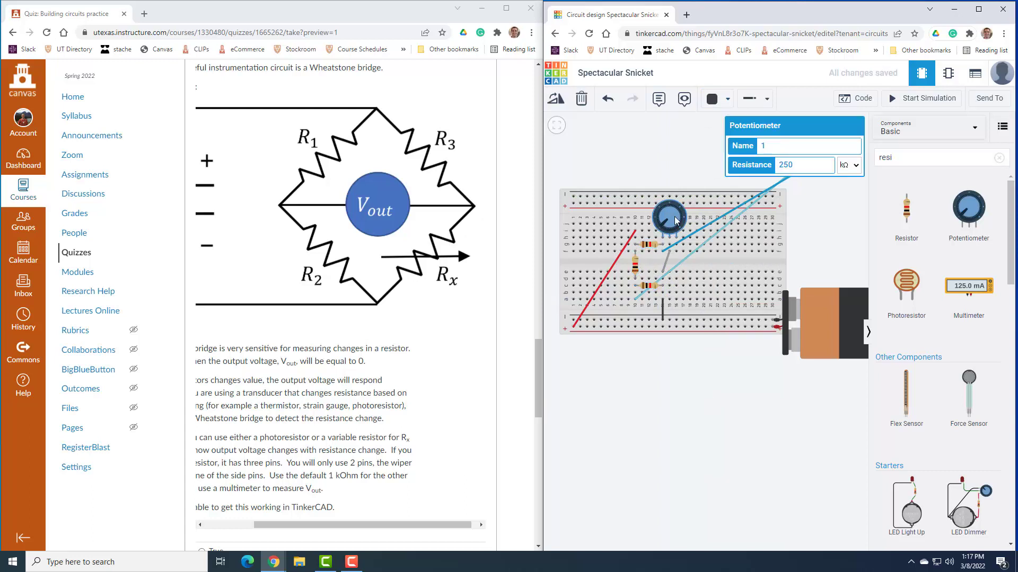
double_click(813, 167)
click(828, 203)
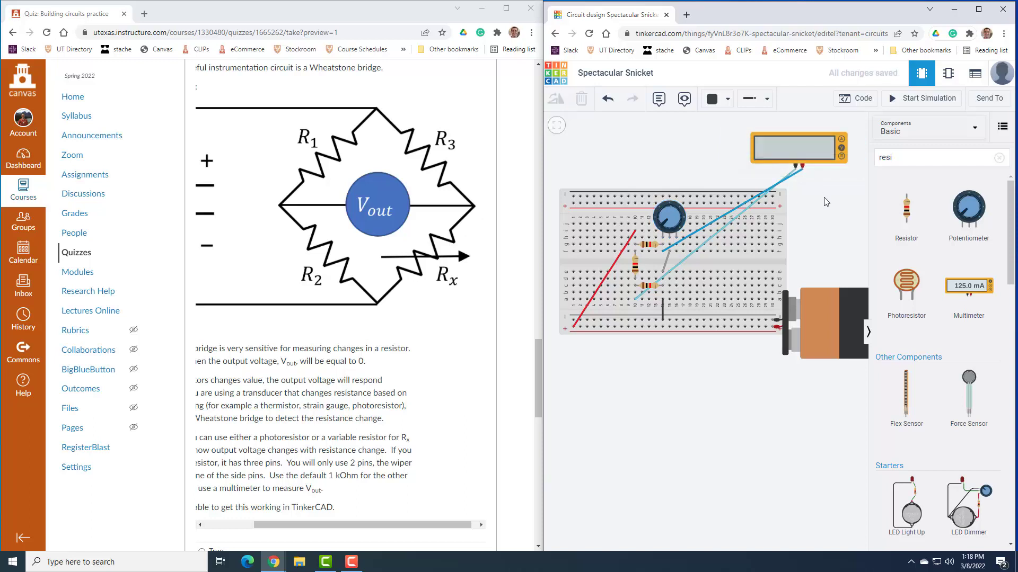
click(668, 228)
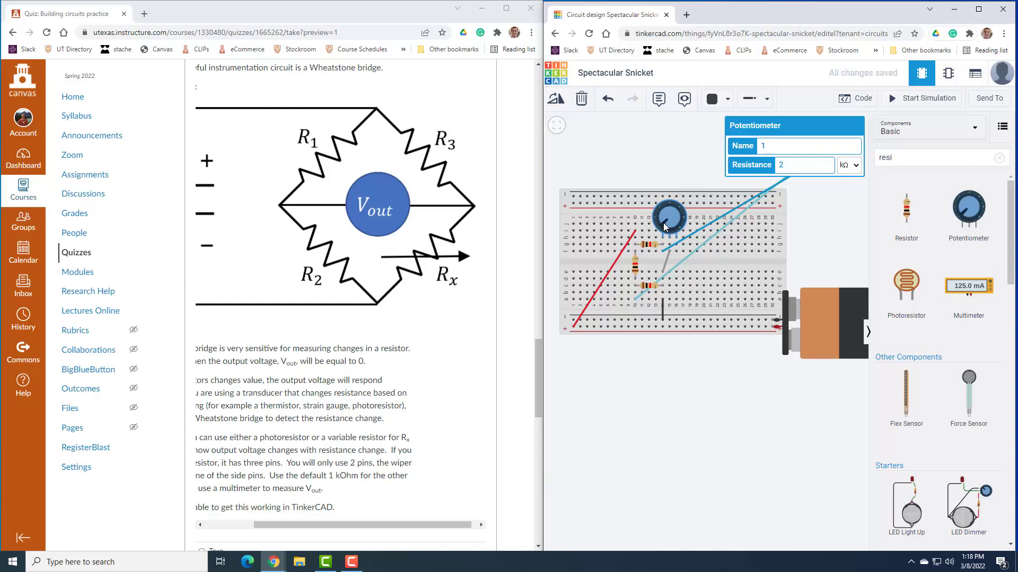
drag(663, 226, 664, 226)
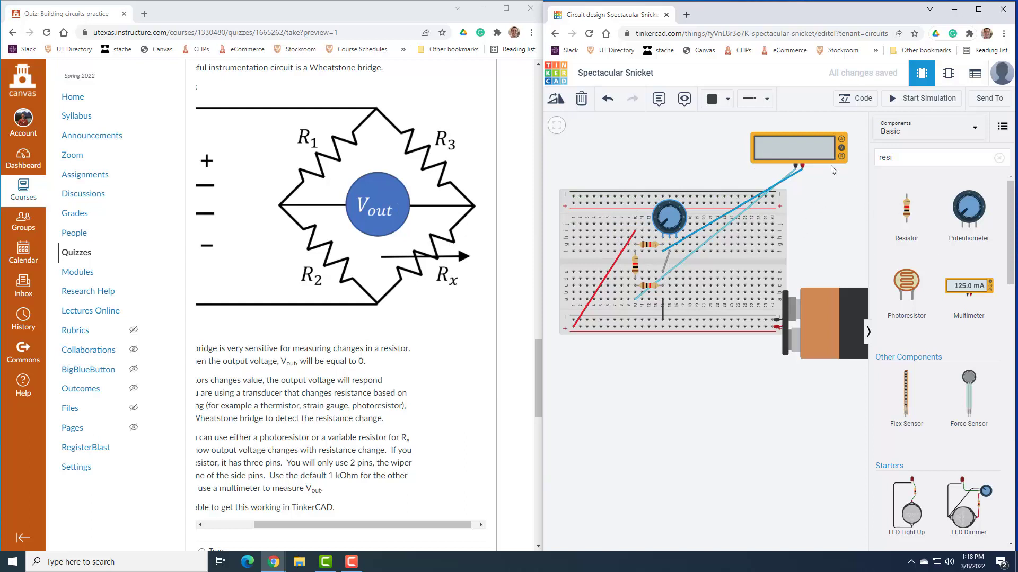
click(812, 158)
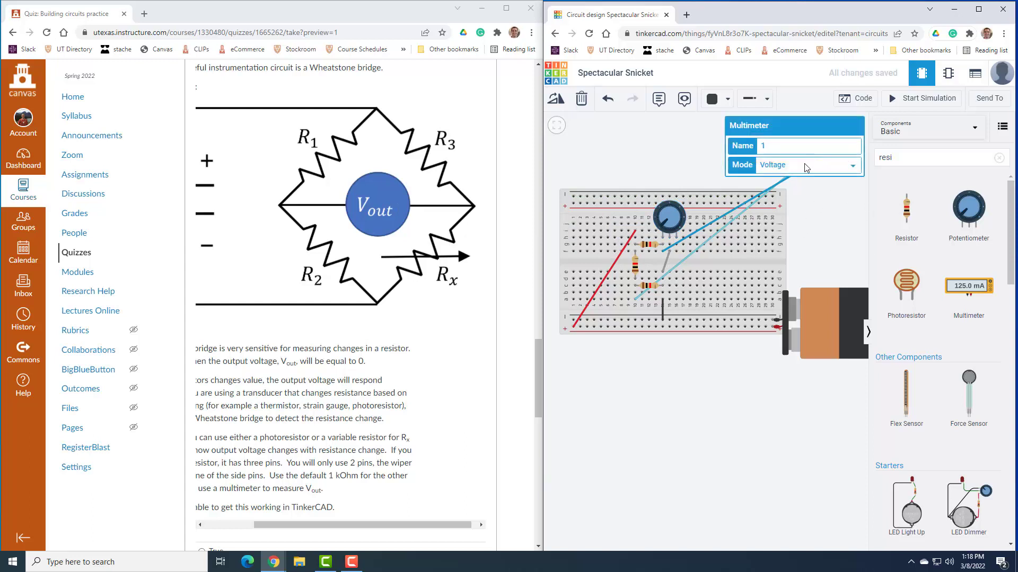
click(804, 166)
click(799, 167)
click(796, 186)
click(832, 168)
click(806, 190)
click(835, 220)
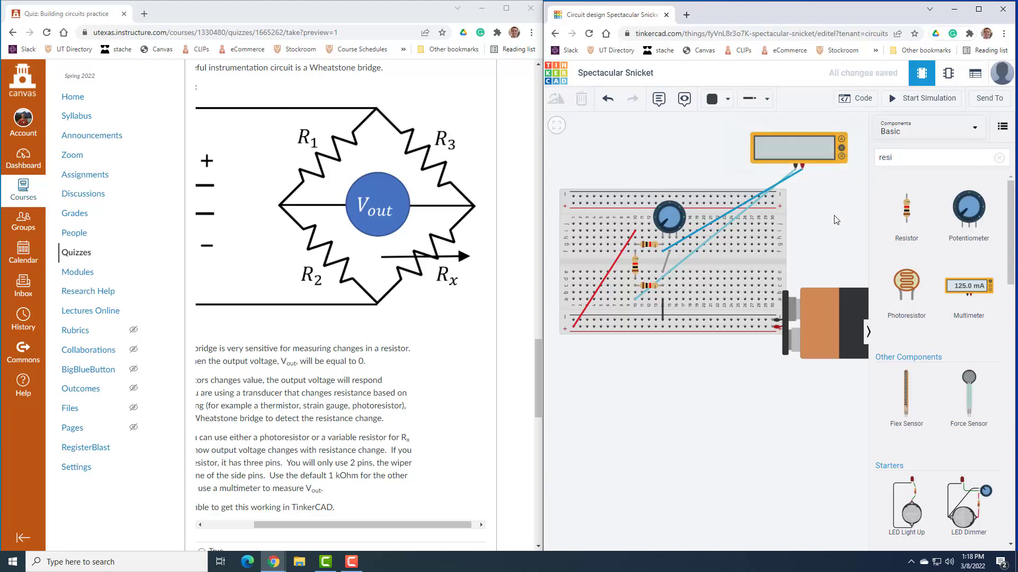
Step: Simulate and turn the potentiometer until Vout moves from -4.49 V to about 1 mV
click(930, 103)
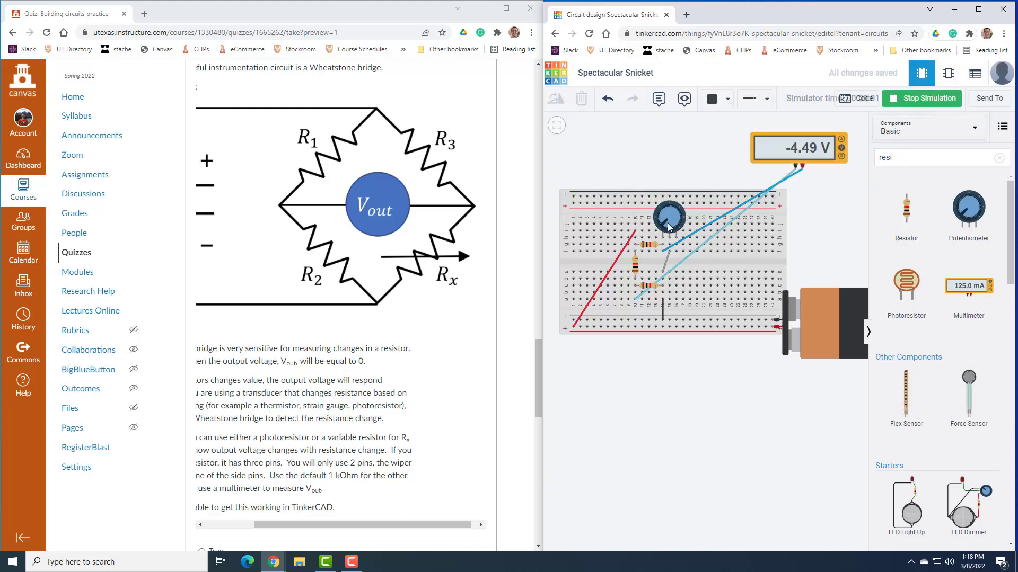
mouse_move(663, 225)
mouse_down()
mouse_move(661, 206)
mouse_move(669, 209)
mouse_up()
drag(670, 209, 670, 208)
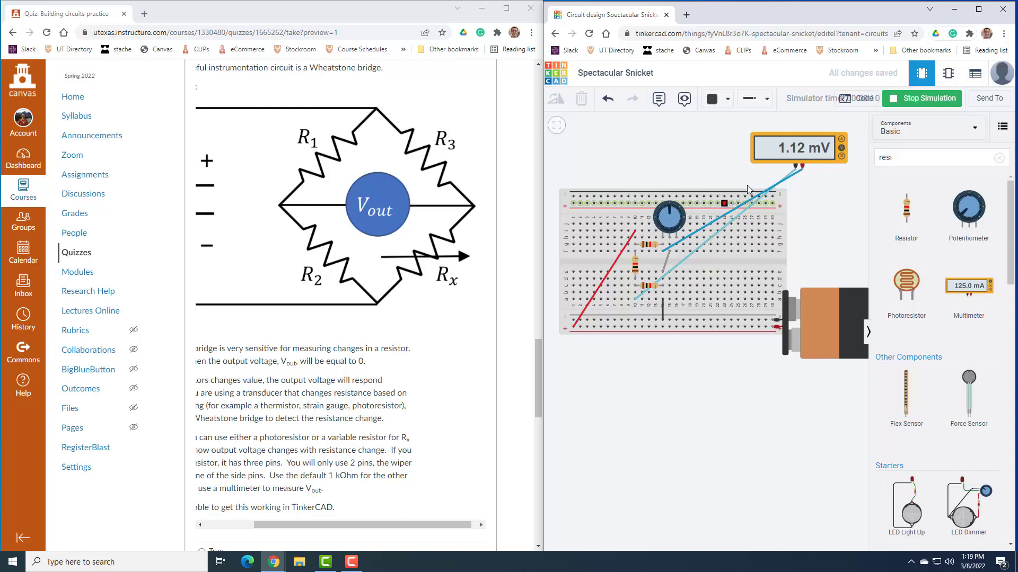
click(670, 211)
click(822, 228)
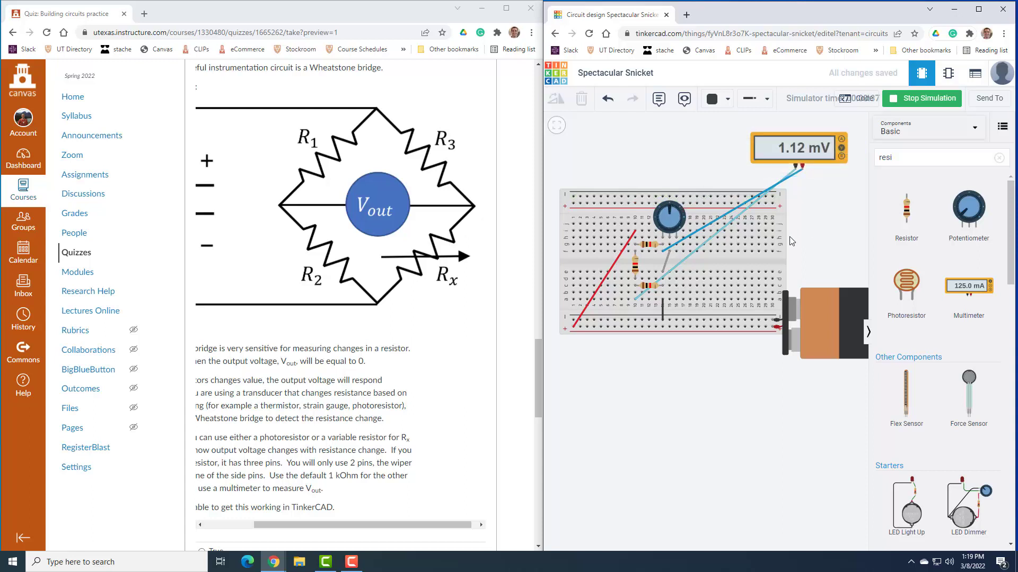
click(671, 219)
drag(677, 228, 682, 224)
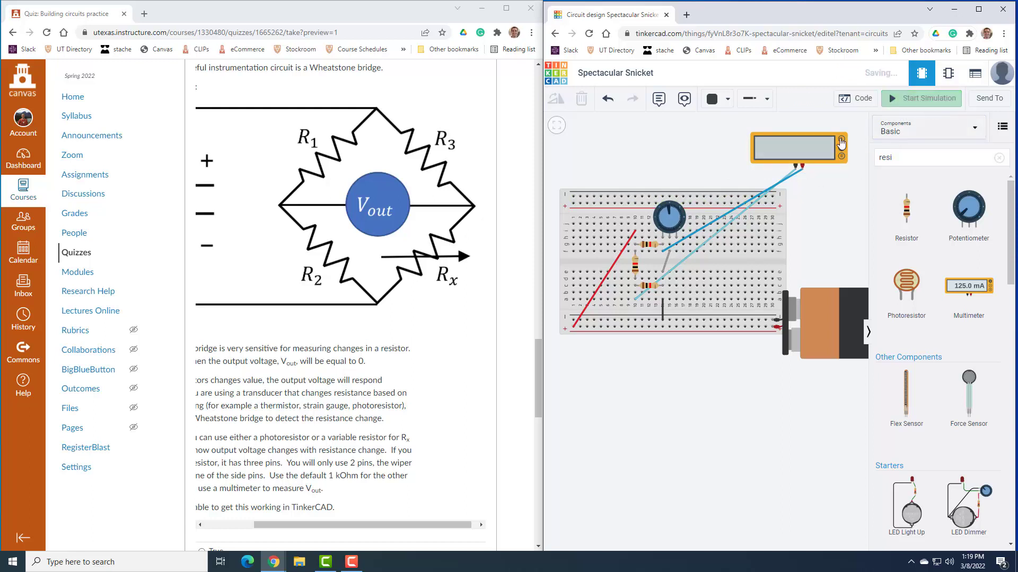
Step: Delete the potentiometer and put a photoresistor in its place
click(682, 223)
key(Delete)
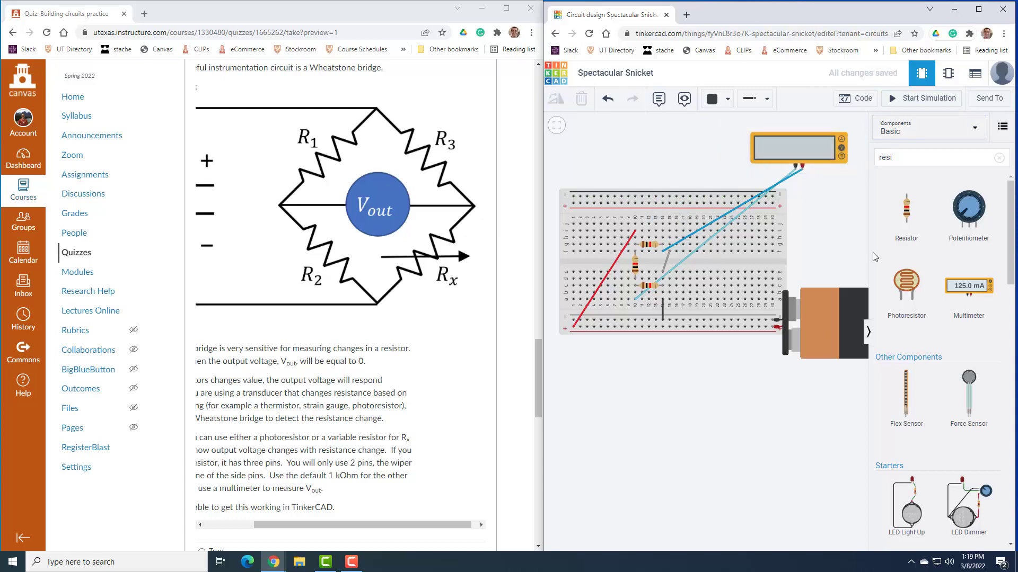
mouse_move(926, 284)
mouse_down()
mouse_move(727, 230)
mouse_move(664, 229)
mouse_move(667, 237)
mouse_up()
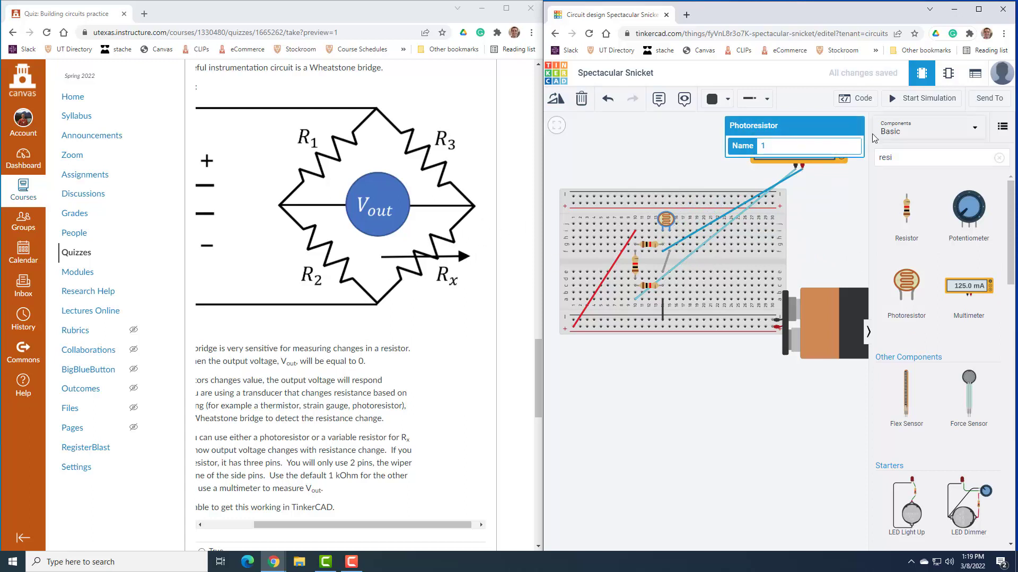
Step: Move the multimeter over the breadboard's upper right
click(770, 182)
drag(770, 182, 753, 212)
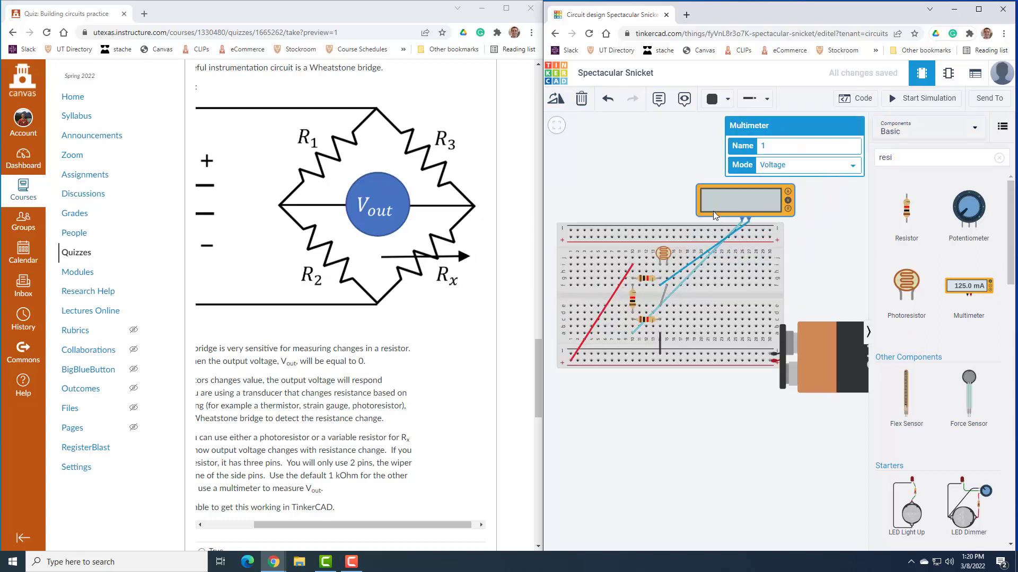
drag(713, 210, 779, 259)
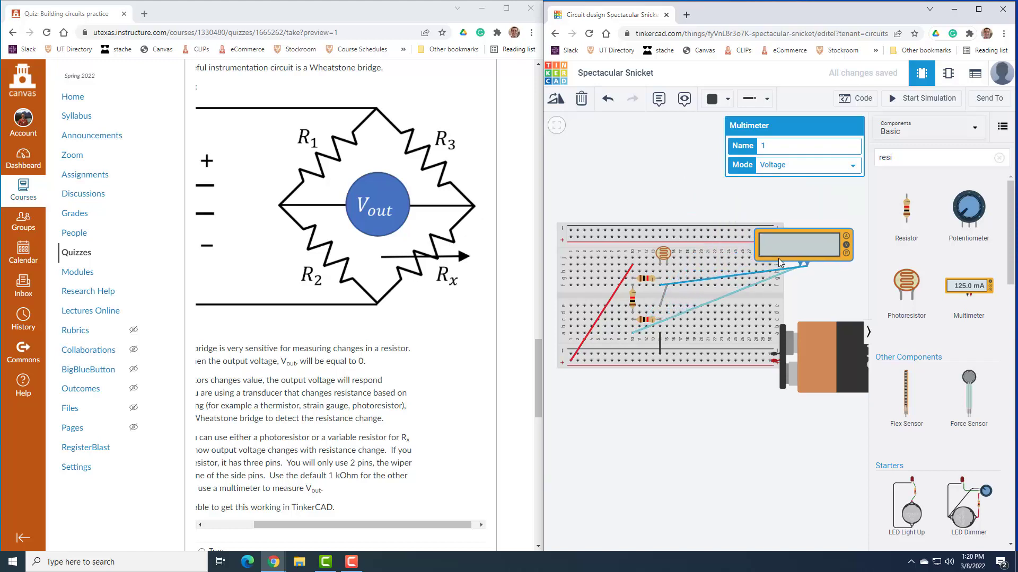
Step: Run the simulation and slide the photoresistor's light level so Vout swings from 4.45 V to -1.47 V
click(916, 99)
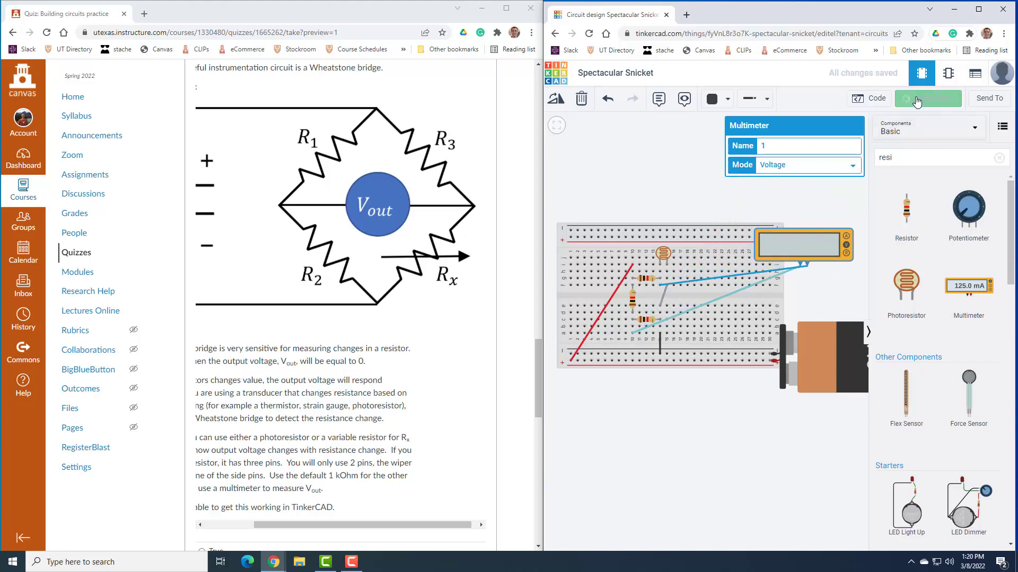
click(662, 255)
mouse_move(664, 236)
mouse_down()
mouse_move(650, 235)
mouse_move(679, 242)
mouse_move(643, 237)
mouse_move(692, 253)
mouse_up()
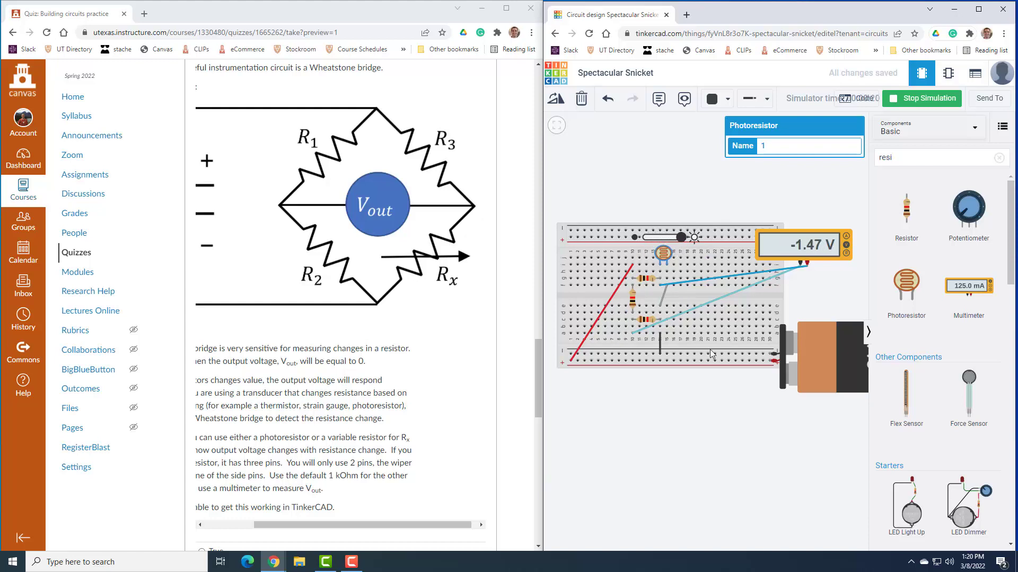